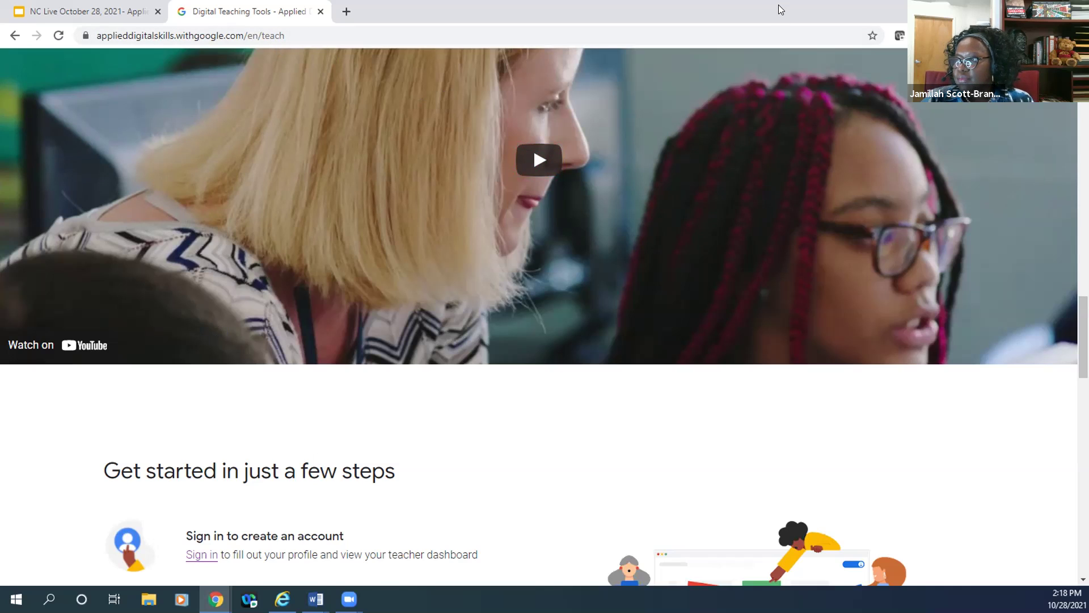
Step: Sign in to Applied Digital Skills with the existing Google account
key(super+d)
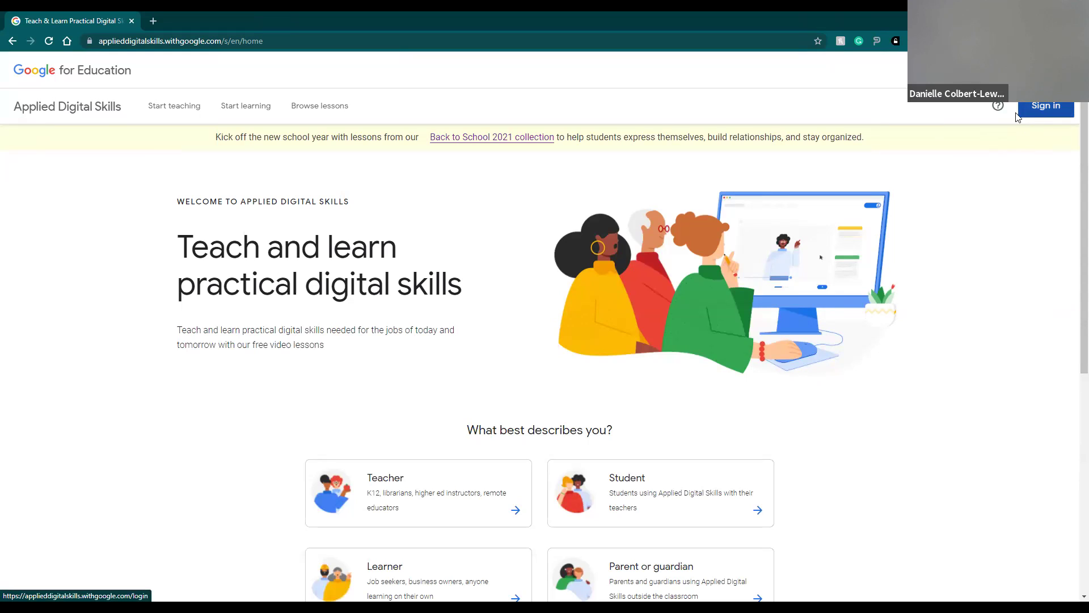
click(1045, 110)
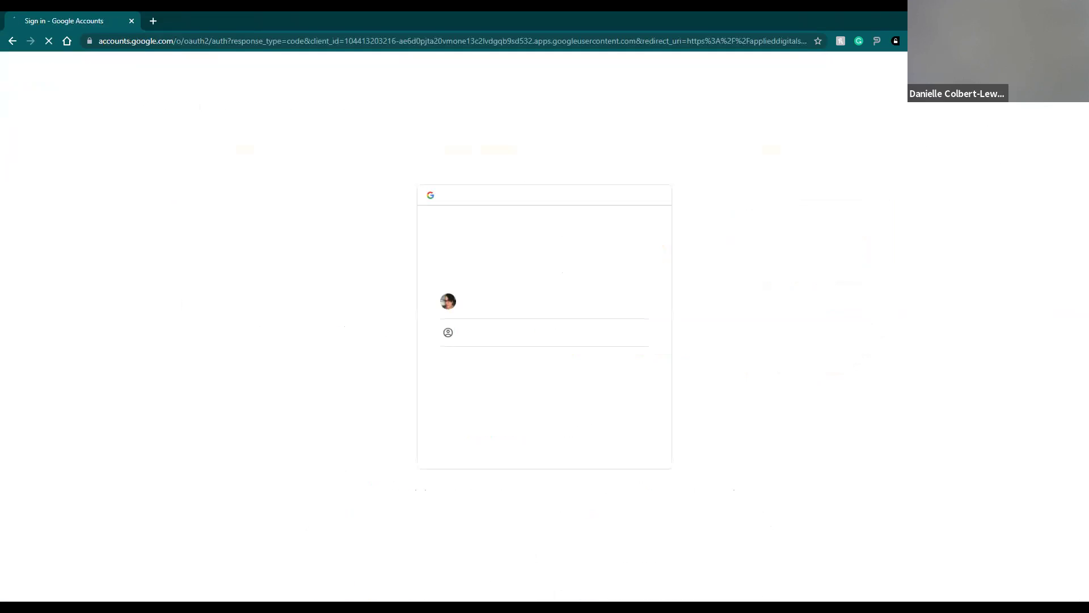
click(518, 306)
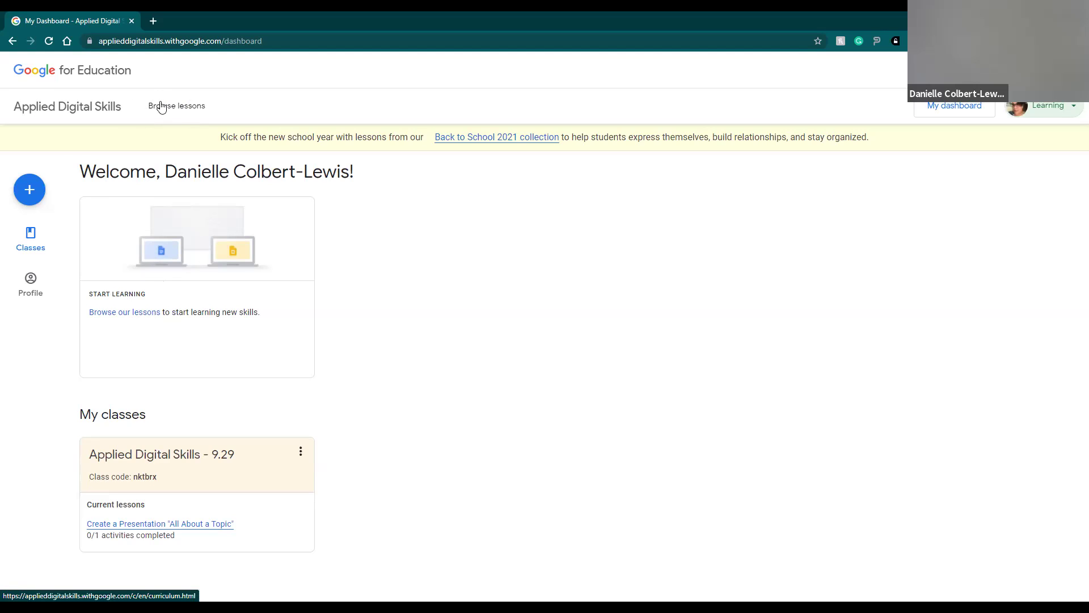
Step: Open the account profile and switch the account type to teacher
click(1048, 111)
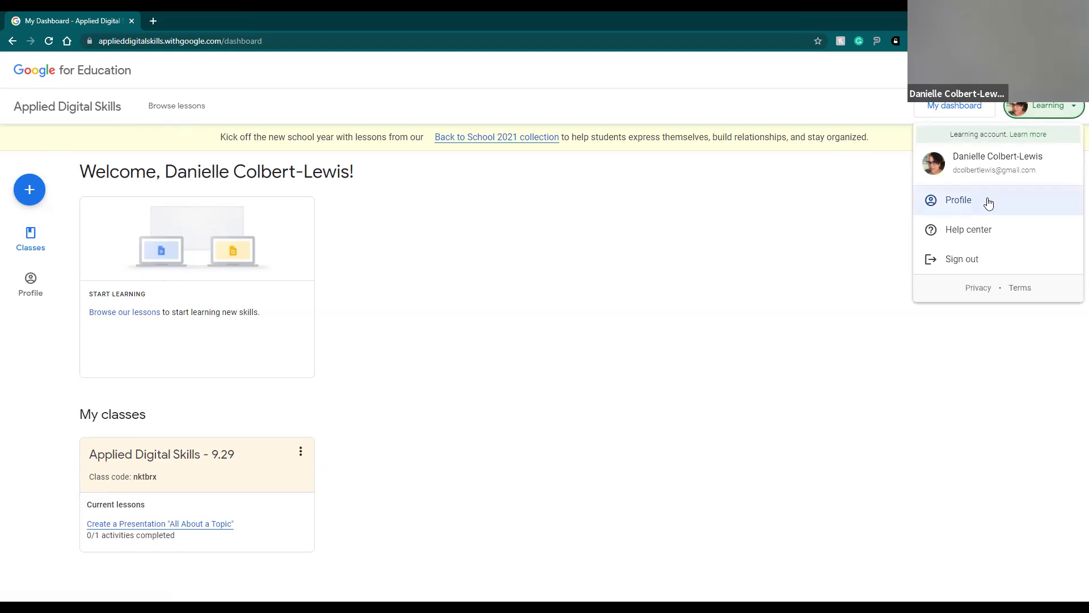
click(958, 209)
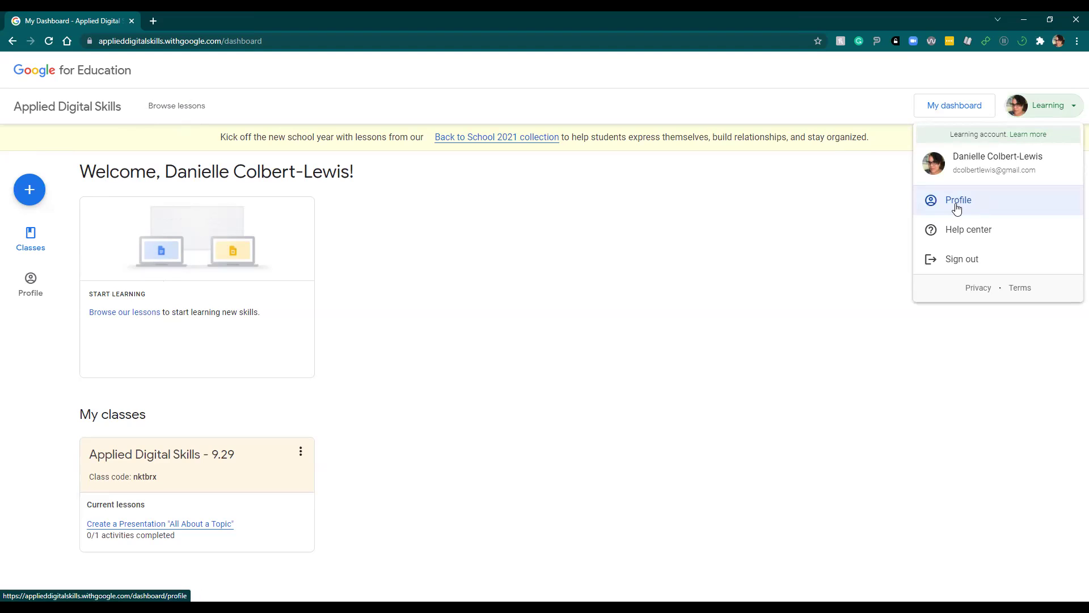
click(953, 209)
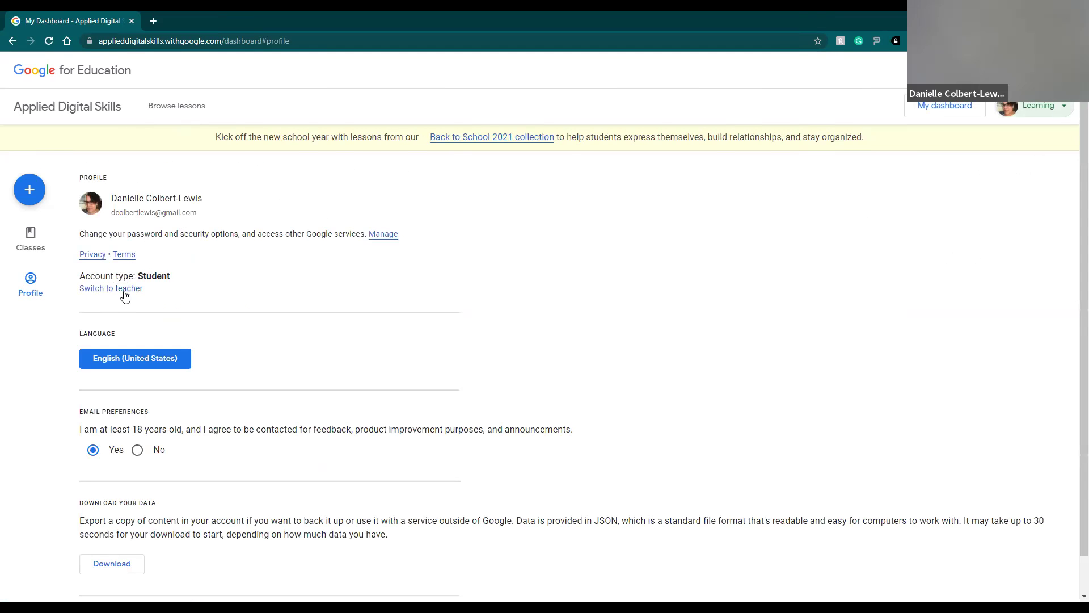
click(124, 290)
click(559, 356)
scroll(652, 430, down, 1)
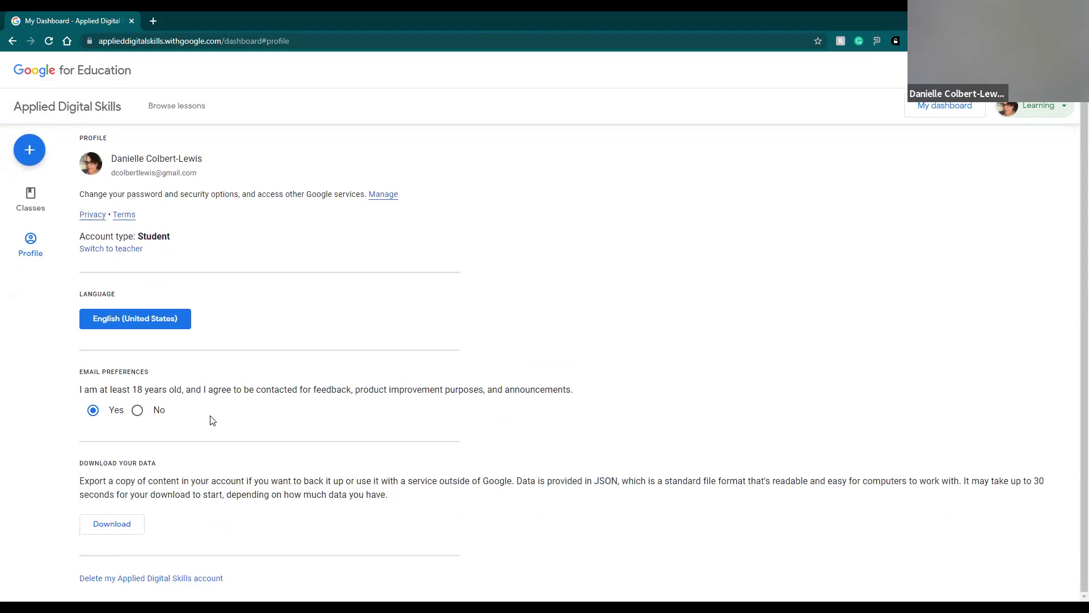
scroll(115, 343, up, 1)
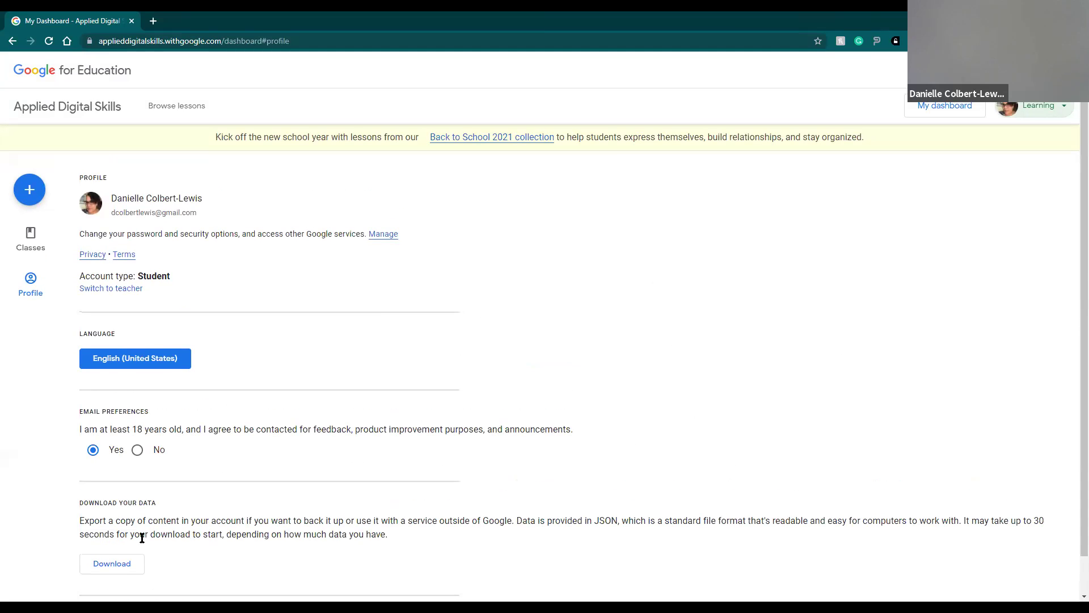
click(105, 291)
key(Return)
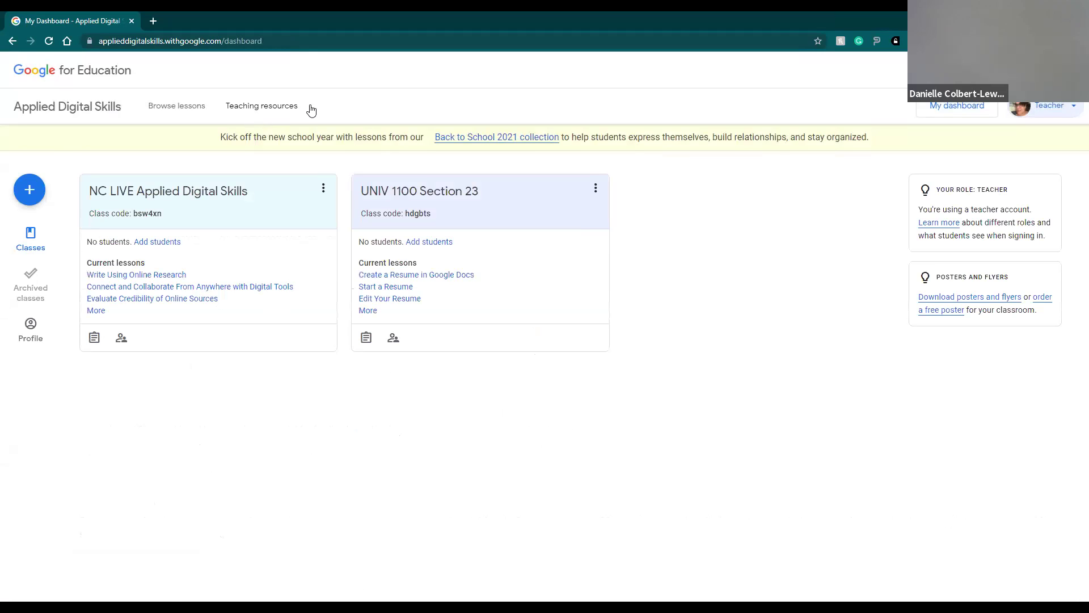
Step: Examine the teacher resources, classroom checklist and video tutorials on the Teaching resources page, and return to the dashboard
click(276, 113)
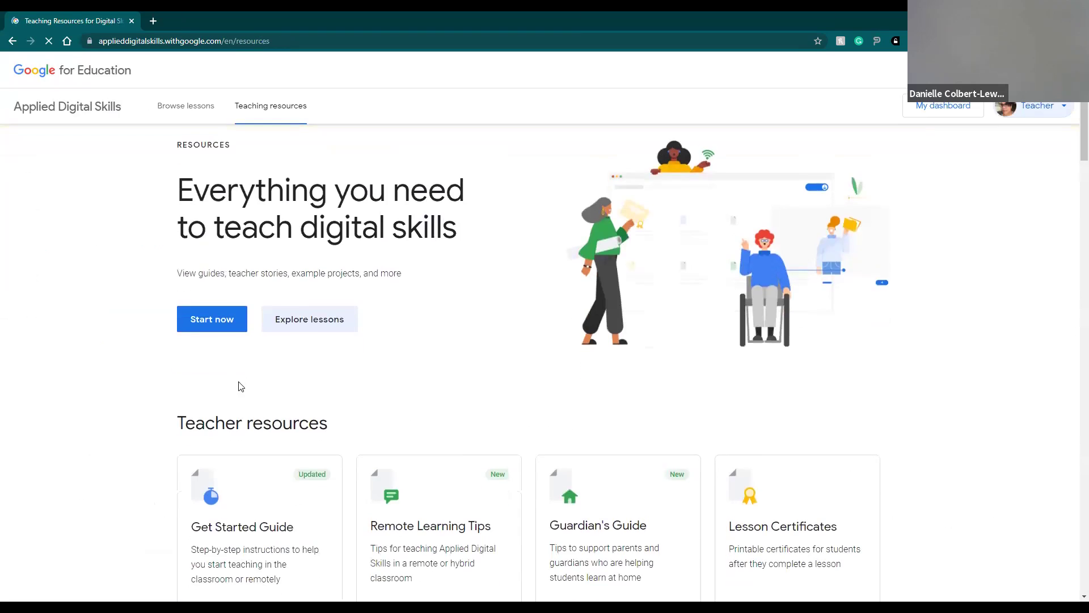
scroll(241, 386, down, 4)
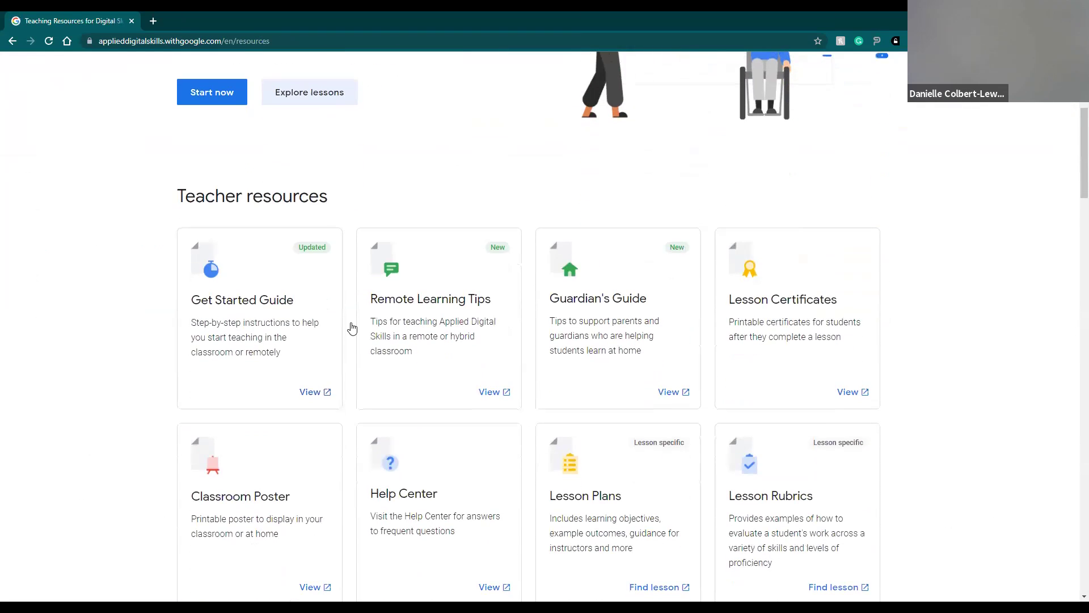
scroll(126, 402, down, 10)
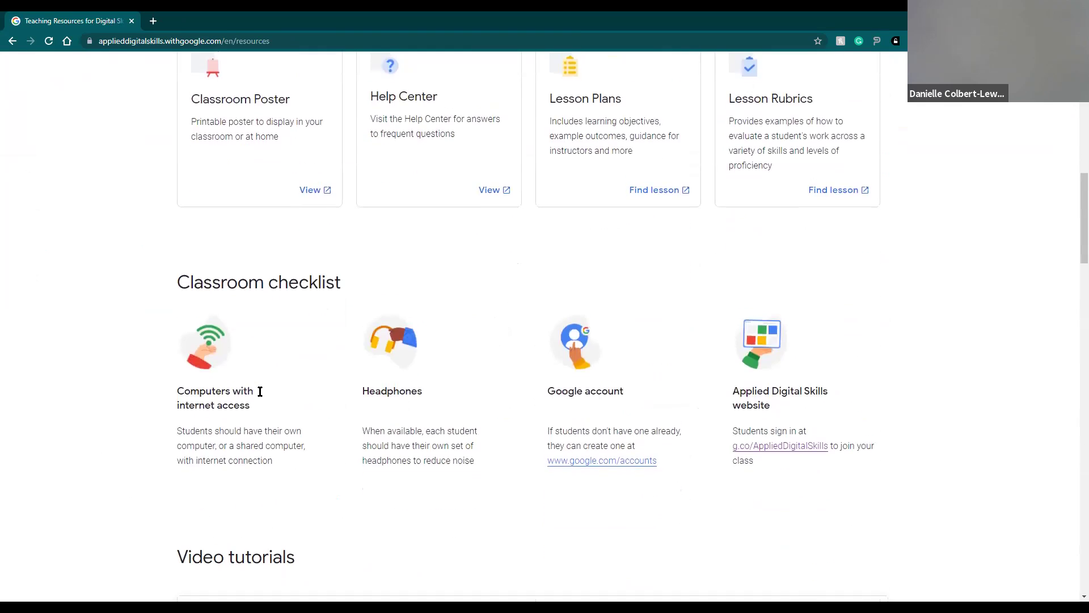
scroll(508, 429, down, 6)
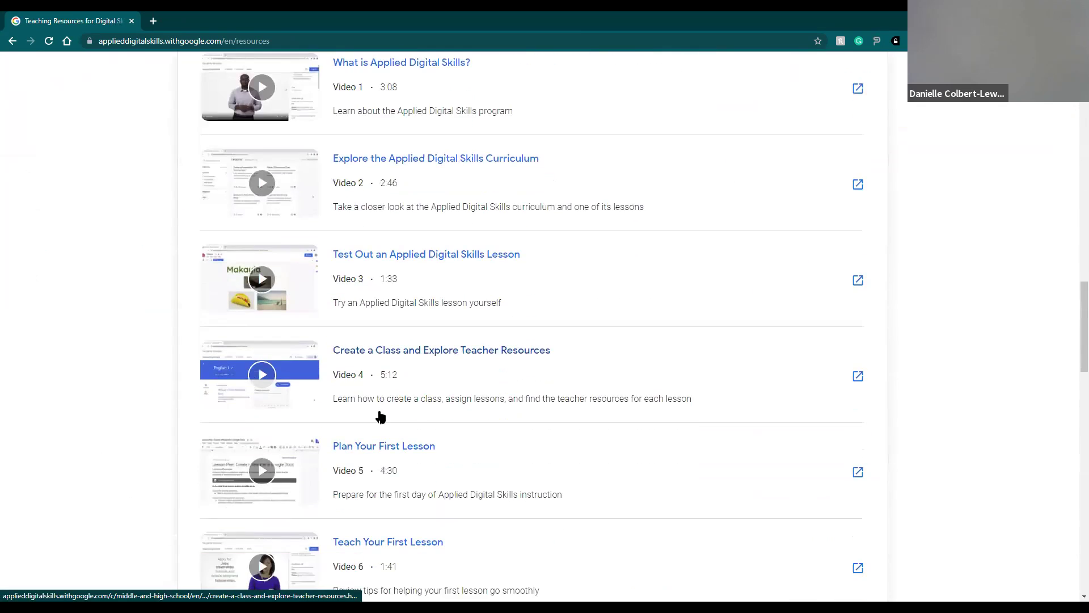
scroll(395, 375, up, 8)
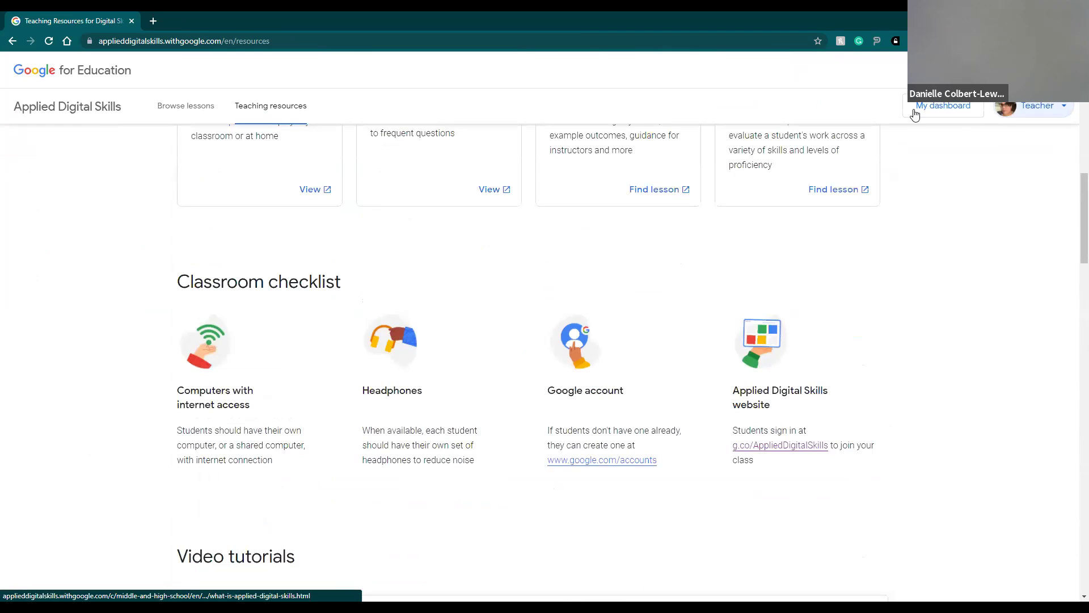
scroll(924, 105, up, 10)
click(935, 118)
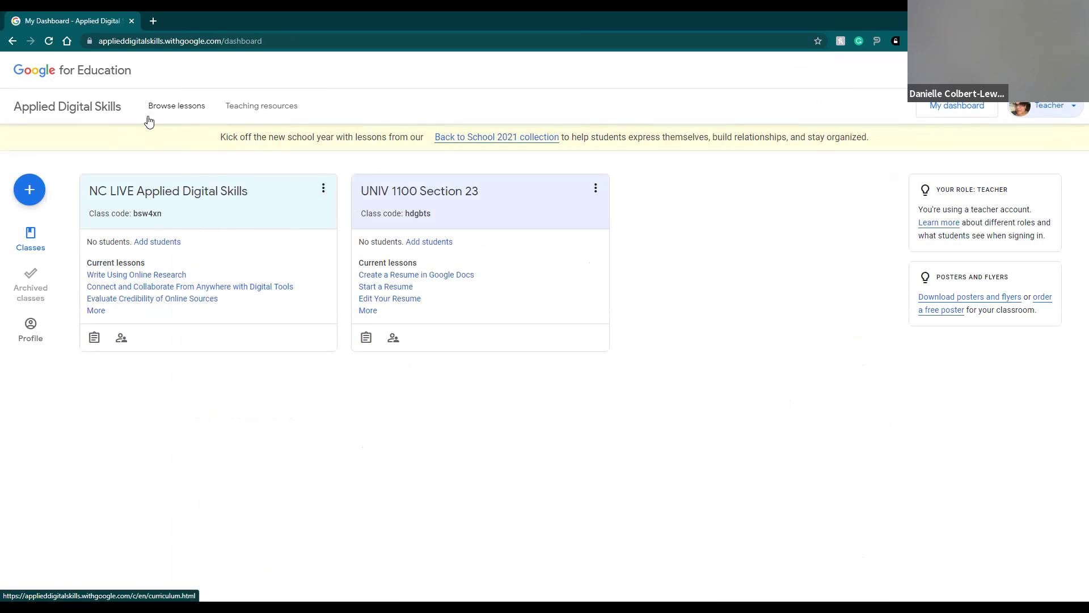
Step: Browse the lesson catalogue and examine the lessons in the Back to School 2021 collection
click(172, 113)
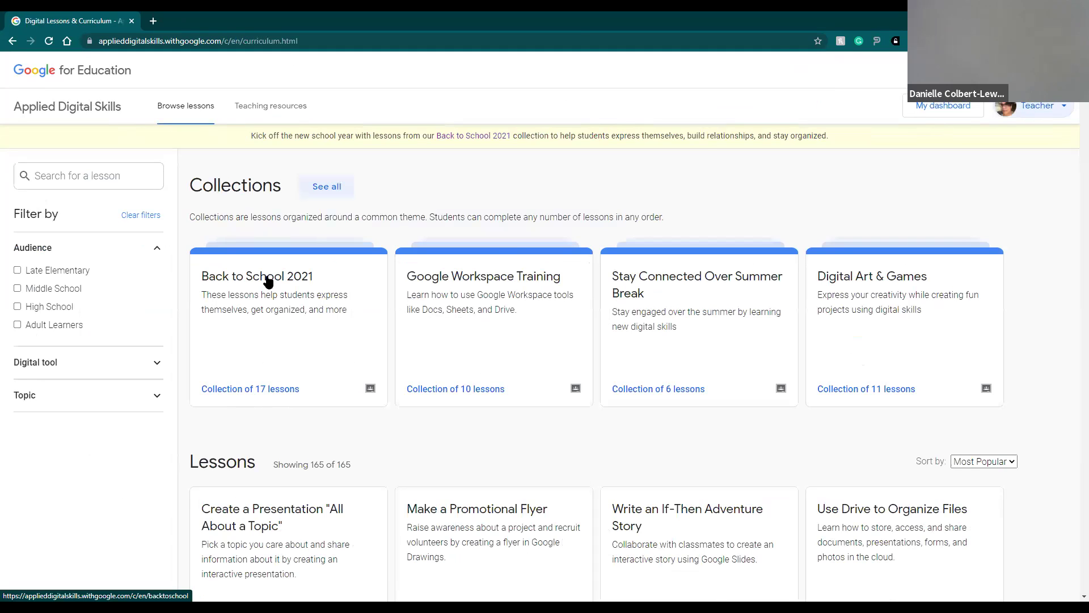
click(515, 273)
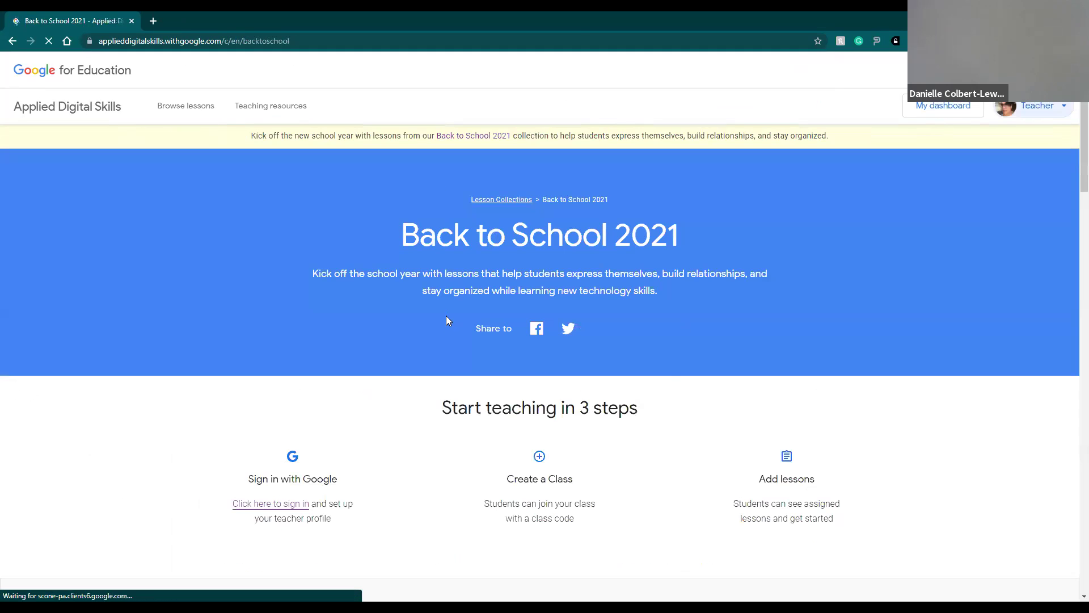
scroll(558, 467, down, 2)
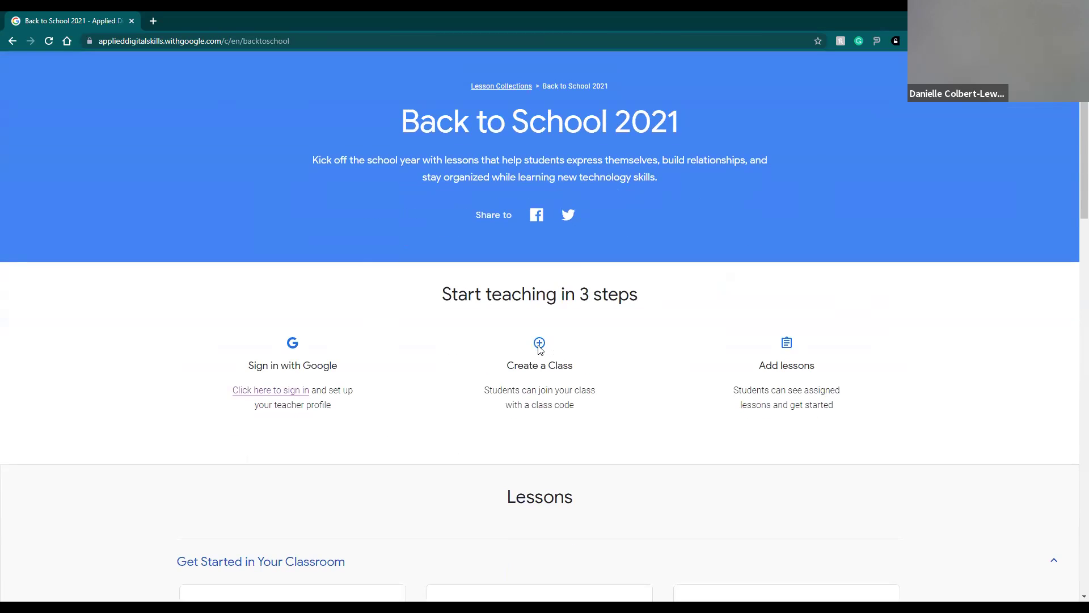
scroll(522, 441, down, 5)
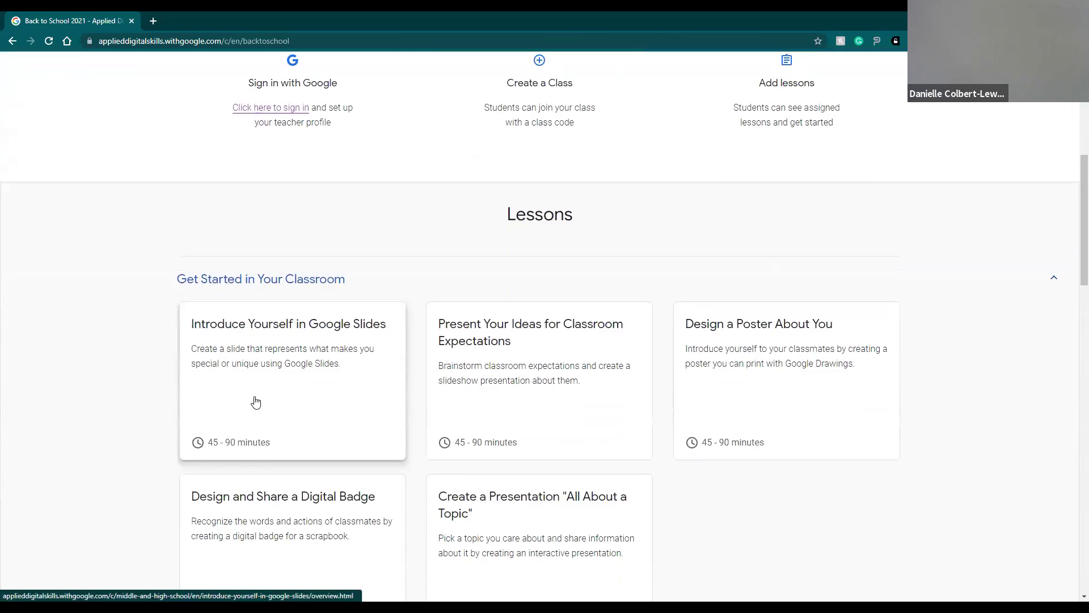
scroll(651, 336, up, 7)
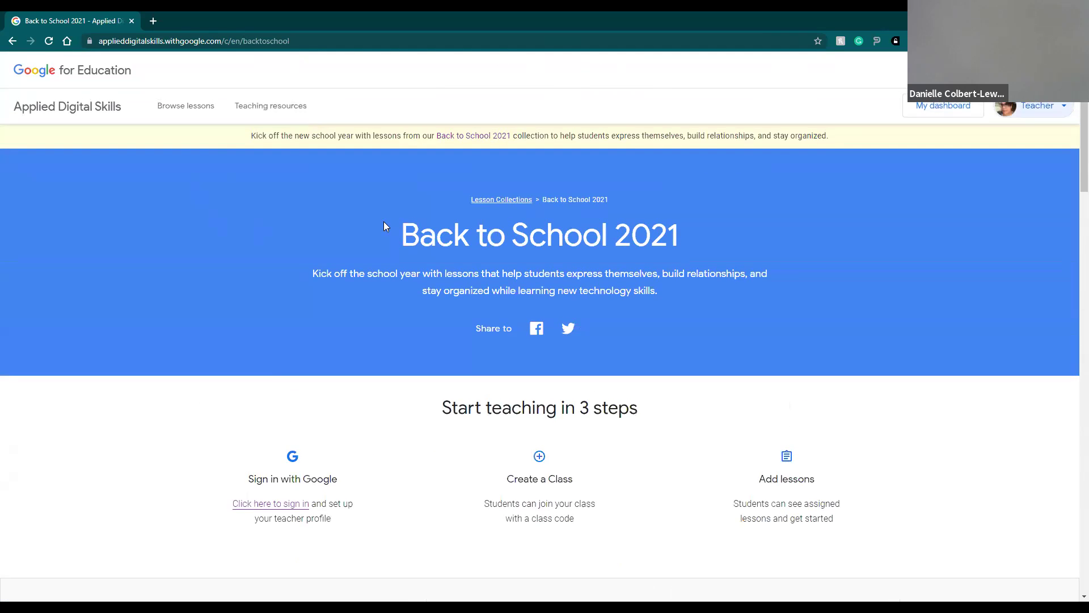
scroll(487, 249, down, 8)
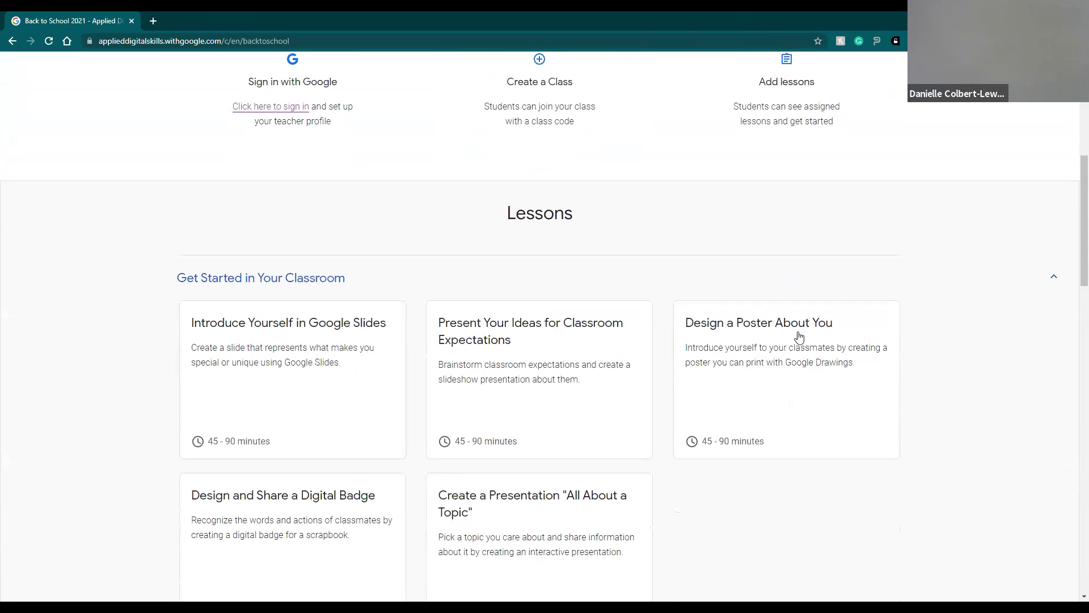
scroll(632, 298, down, 2)
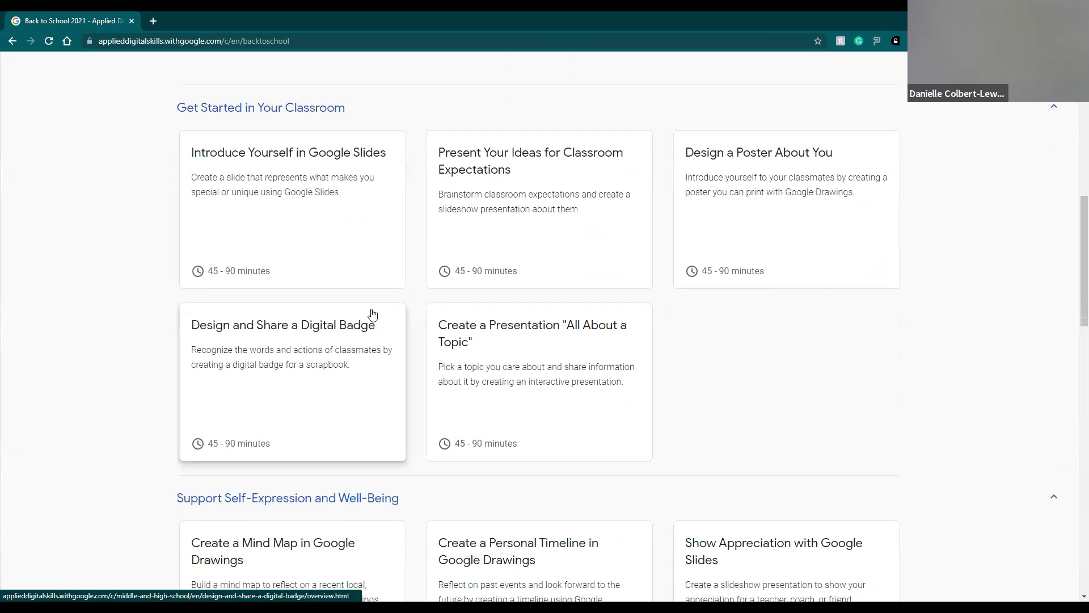
scroll(221, 205, down, 1)
scroll(341, 232, up, 2)
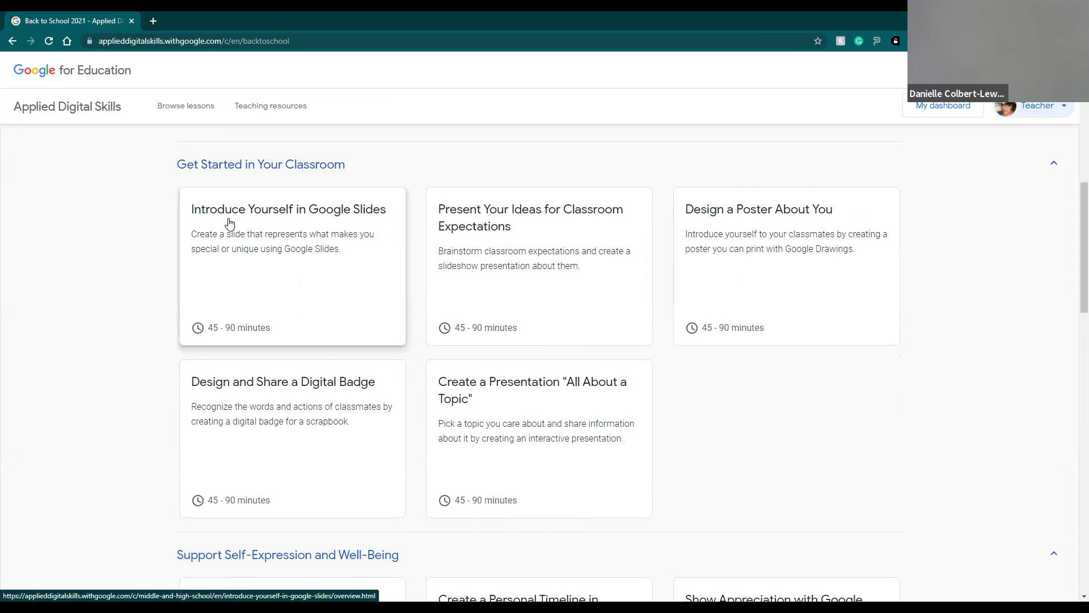
Step: Open the Introduce Yourself in Google Slides lesson, view its options for adding it to classes, and dismiss them without adding it
click(270, 239)
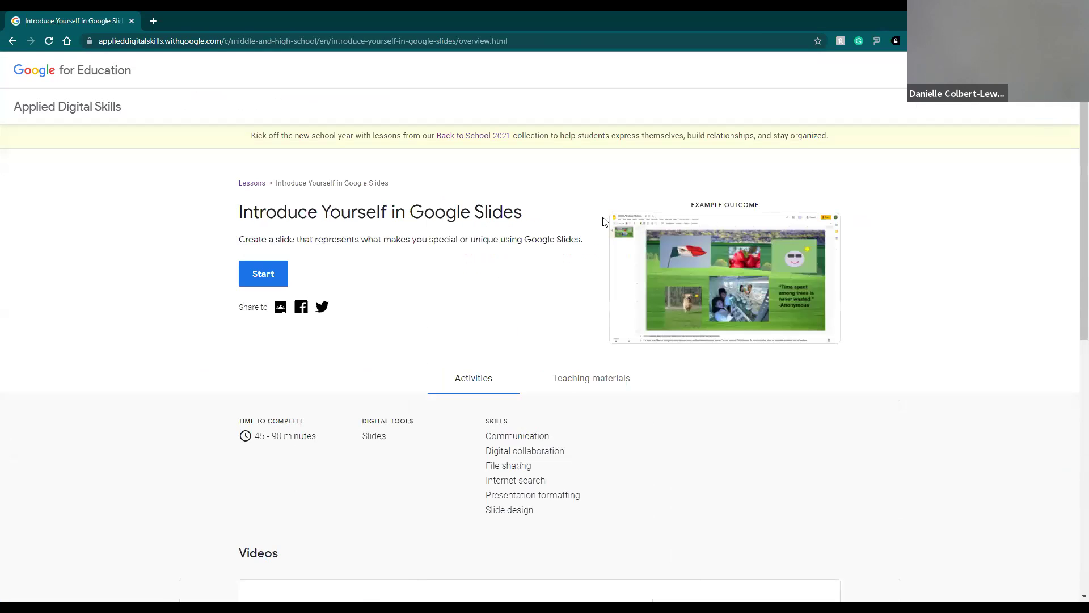
click(345, 275)
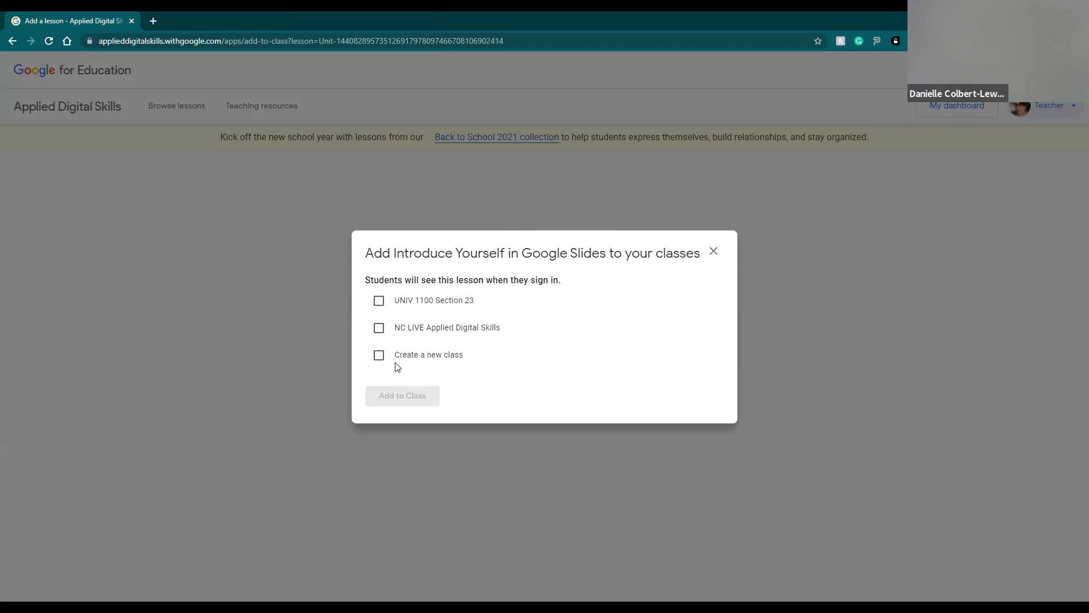
click(713, 256)
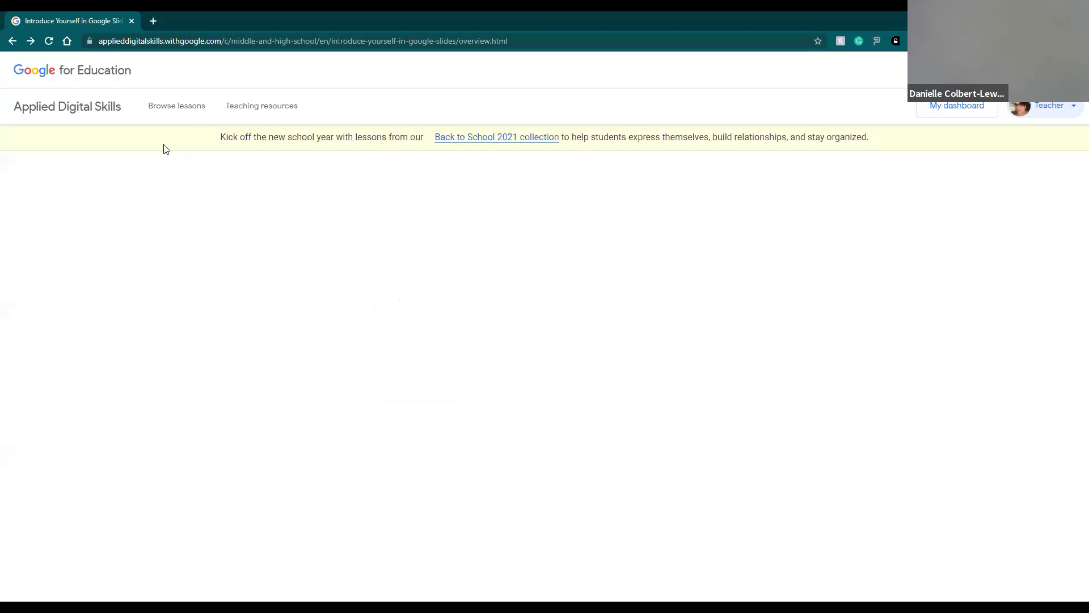
Step: Open the NC LIVE Applied Digital Skills class from the dashboard and copy its class code
click(927, 109)
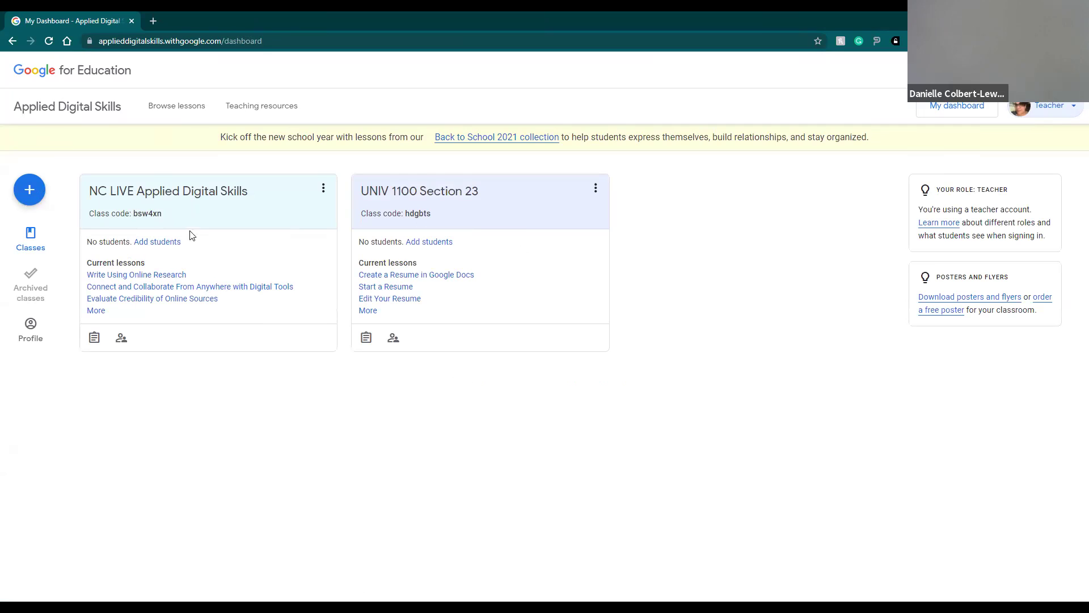
click(33, 191)
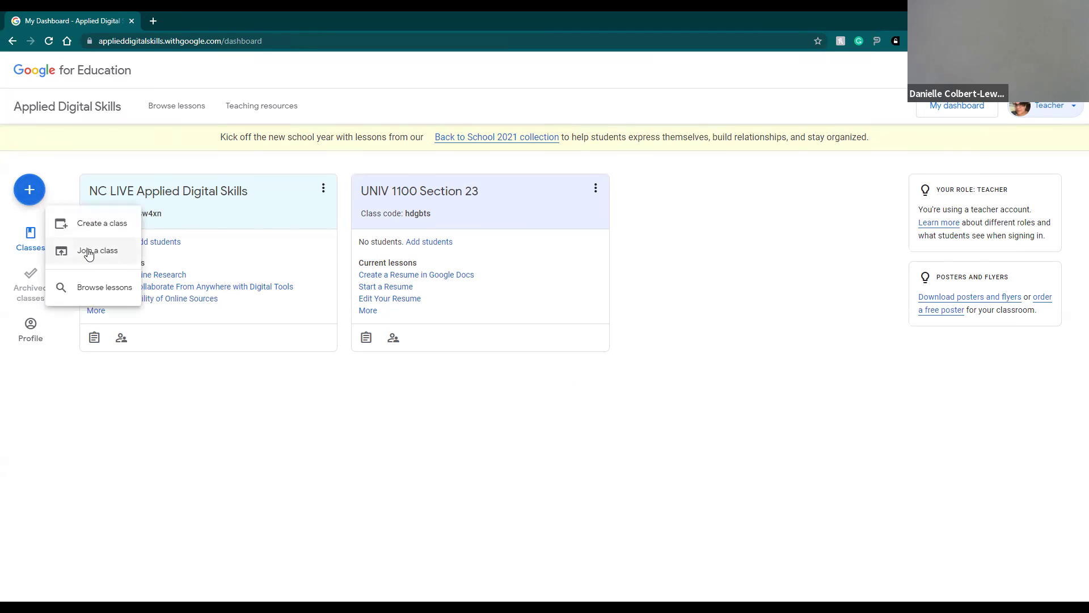
click(158, 210)
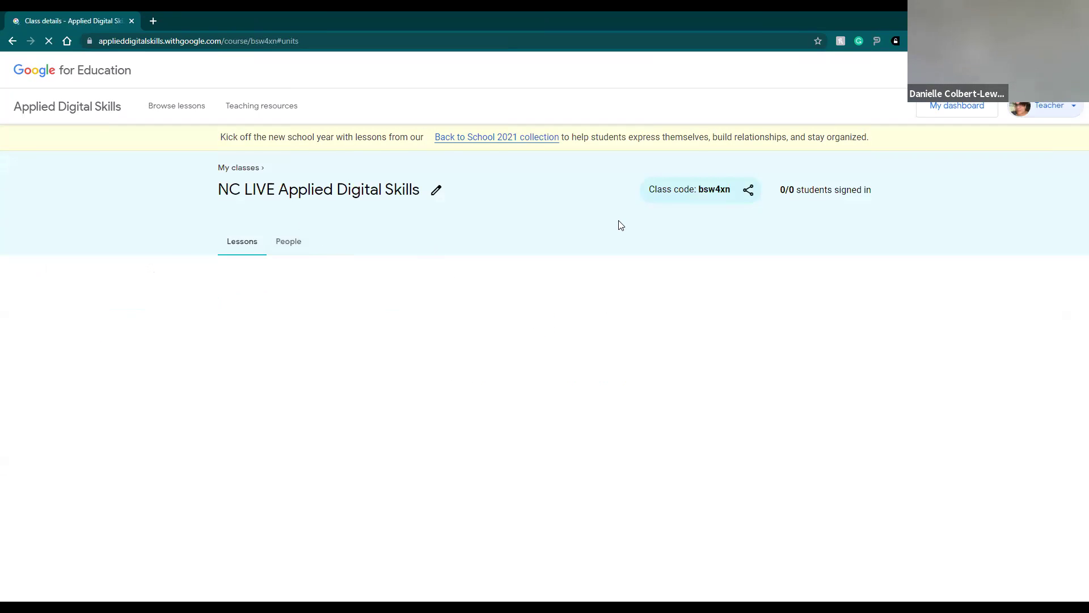
drag(693, 192, 727, 196)
right_click(721, 191)
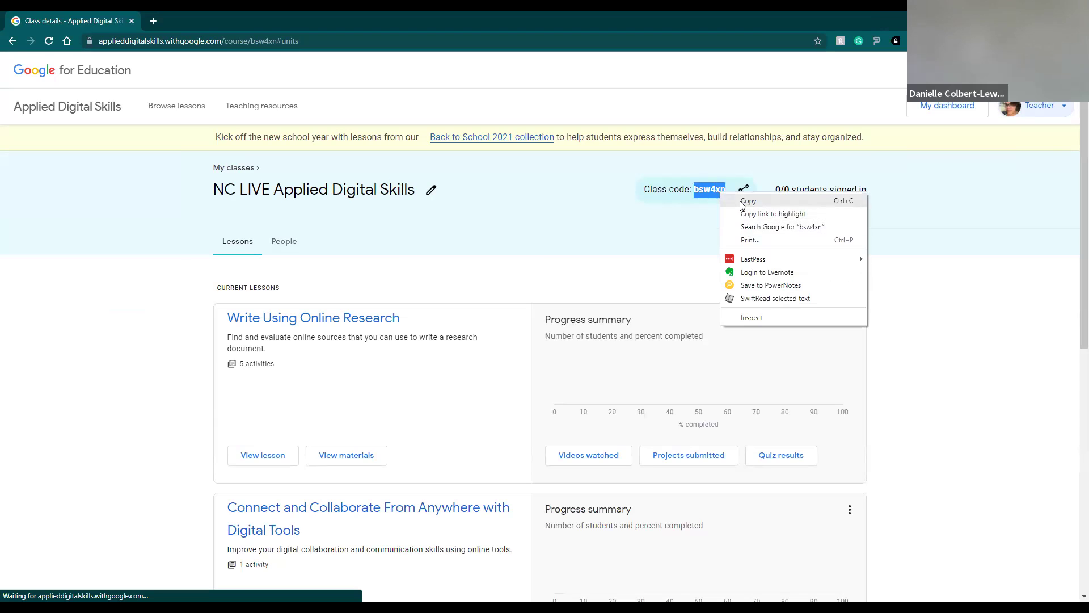
click(744, 200)
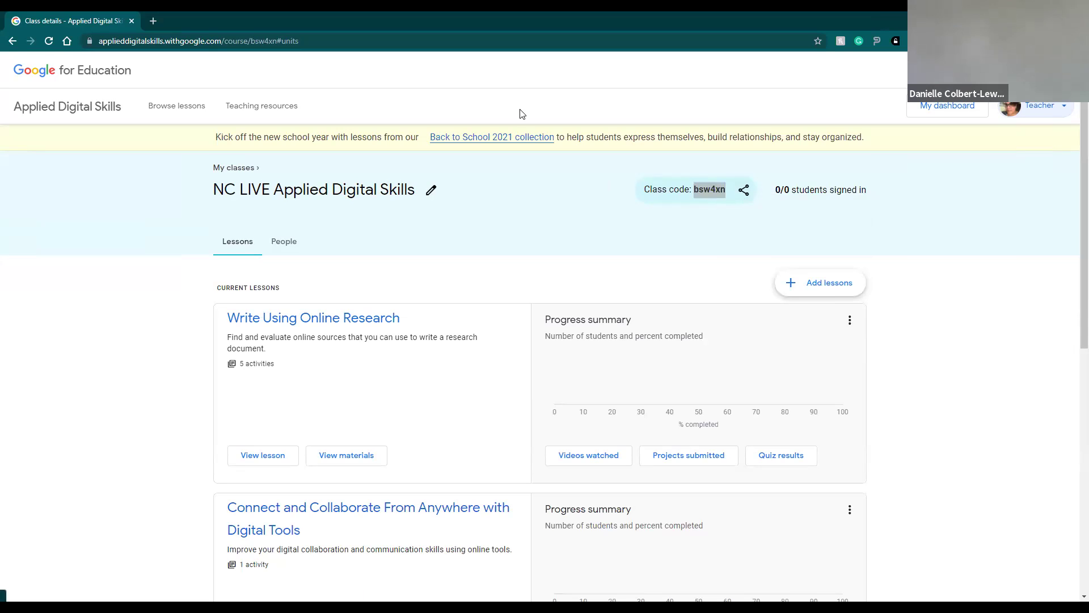
Step: From the dashboard, join a class by pasting the copied class code as the teacher code and submitting it
click(67, 112)
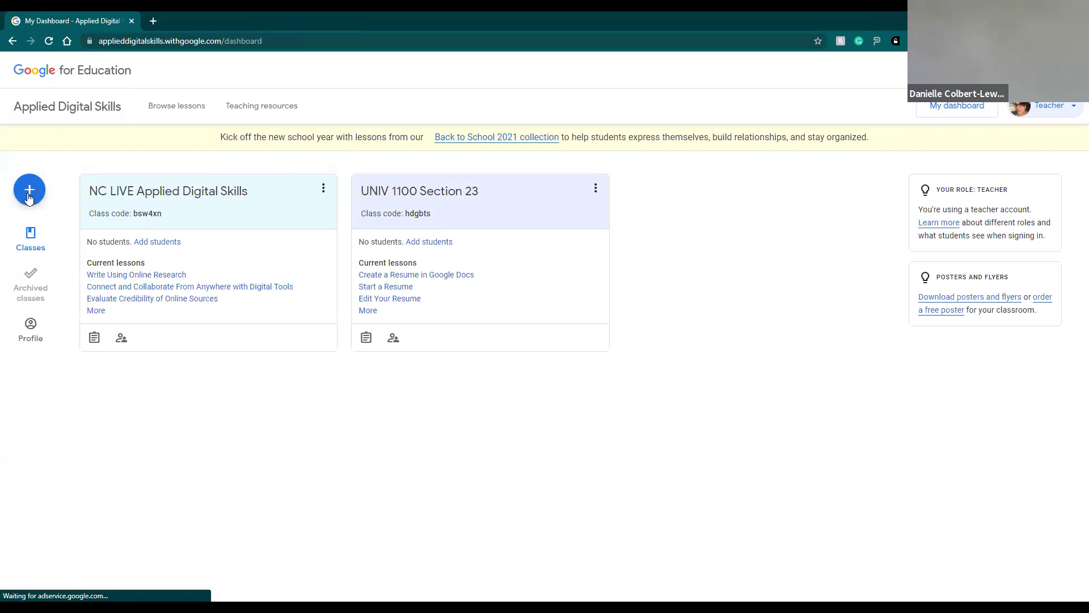
click(32, 198)
click(100, 254)
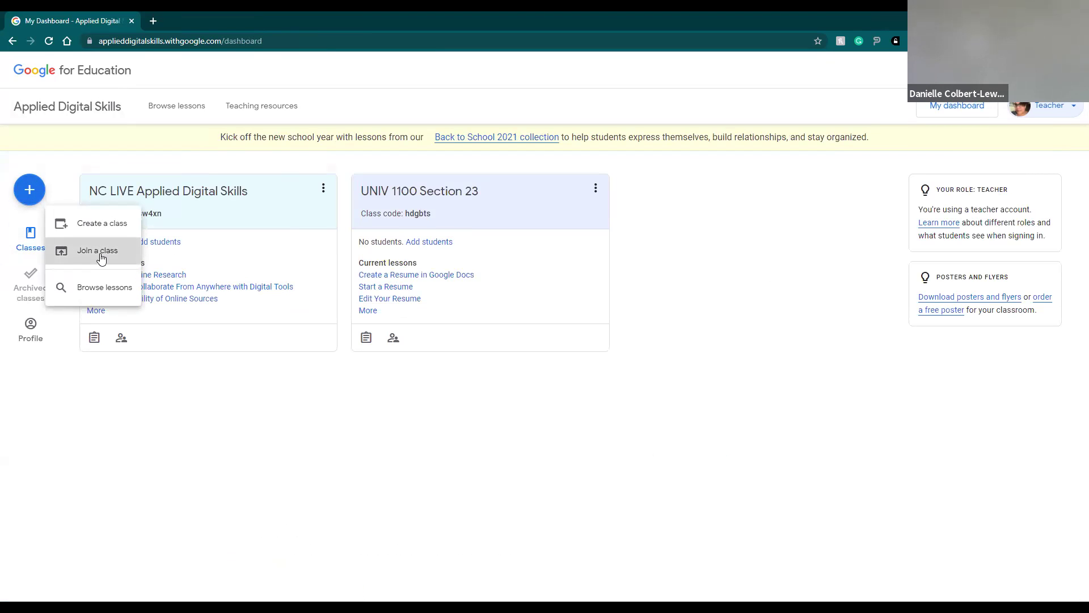
click(460, 319)
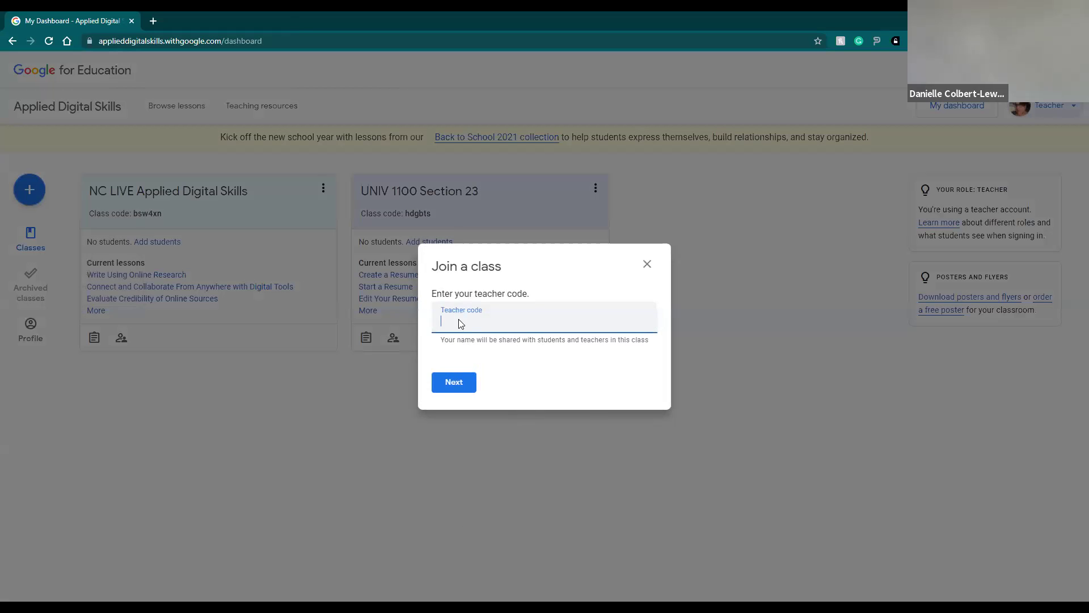
right_click(459, 320)
click(488, 406)
click(458, 385)
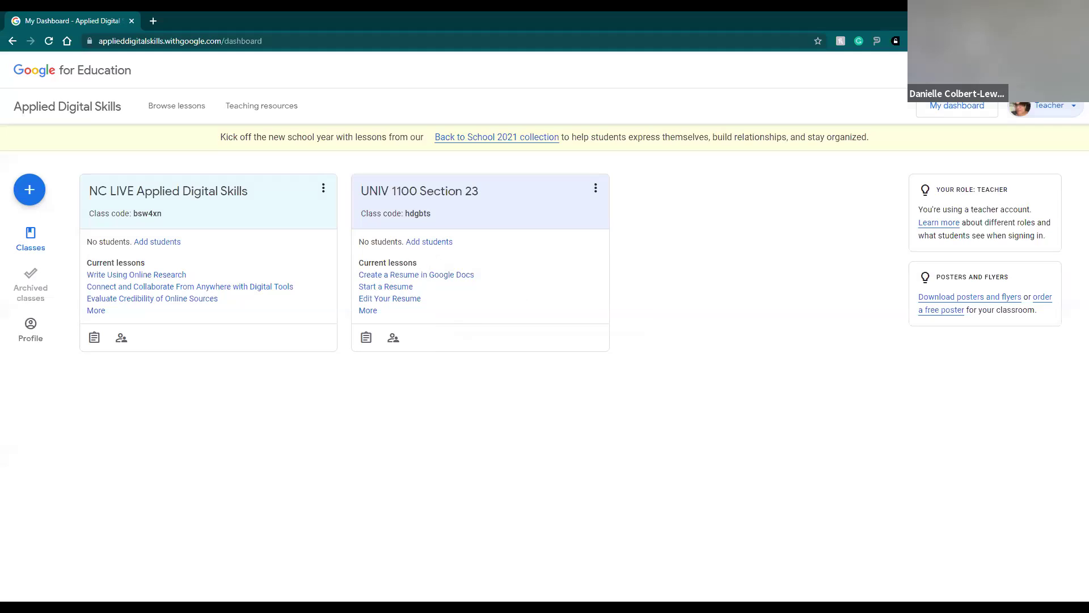
Step: Open the NC LIVE Applied Digital Skills class from the dashboard and copy its class code
click(1042, 111)
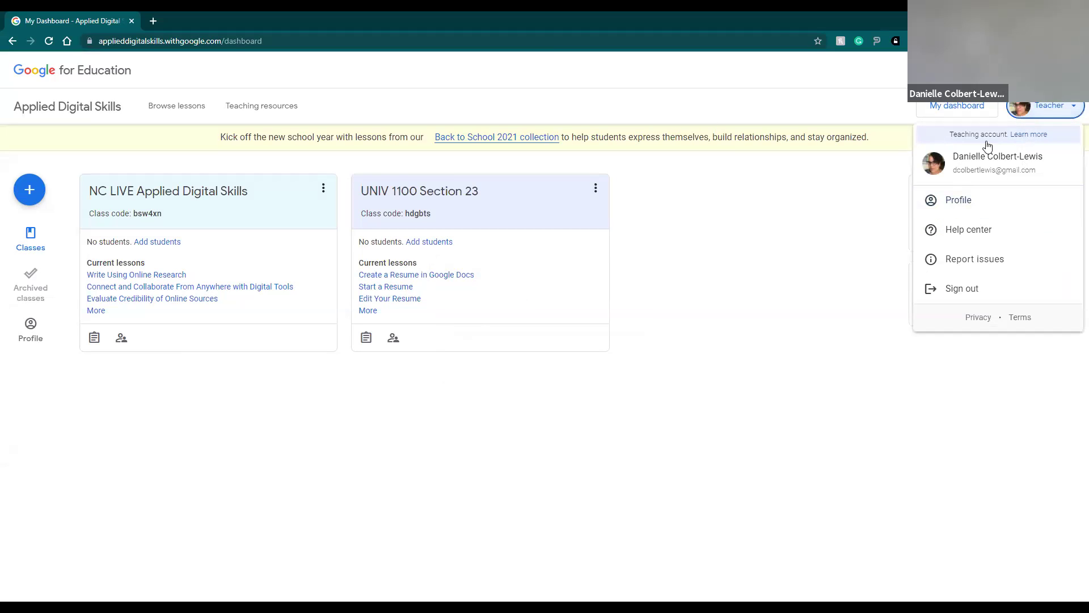
click(964, 289)
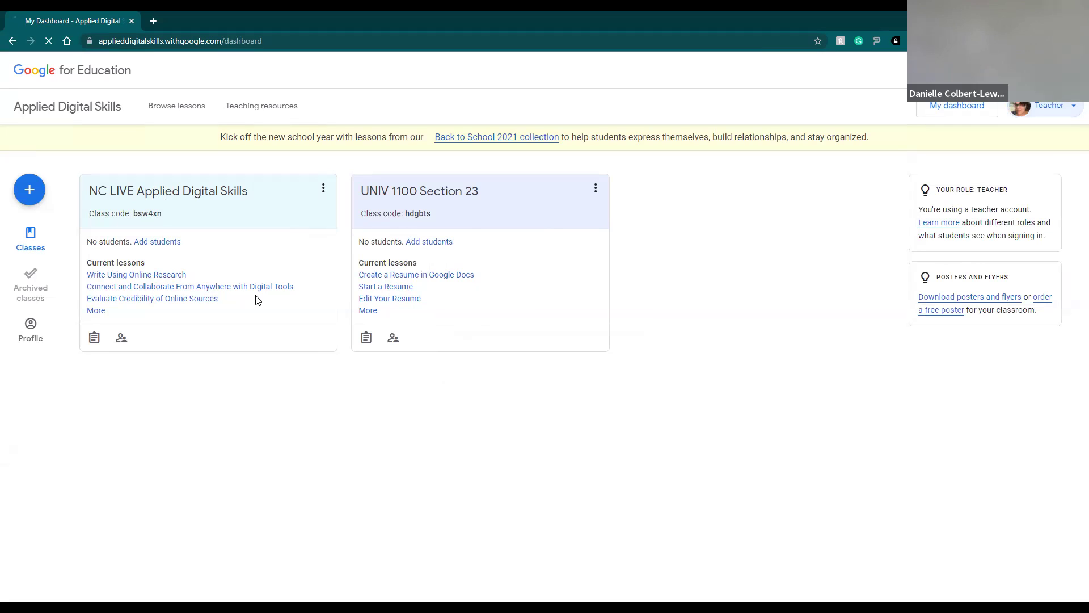
click(318, 199)
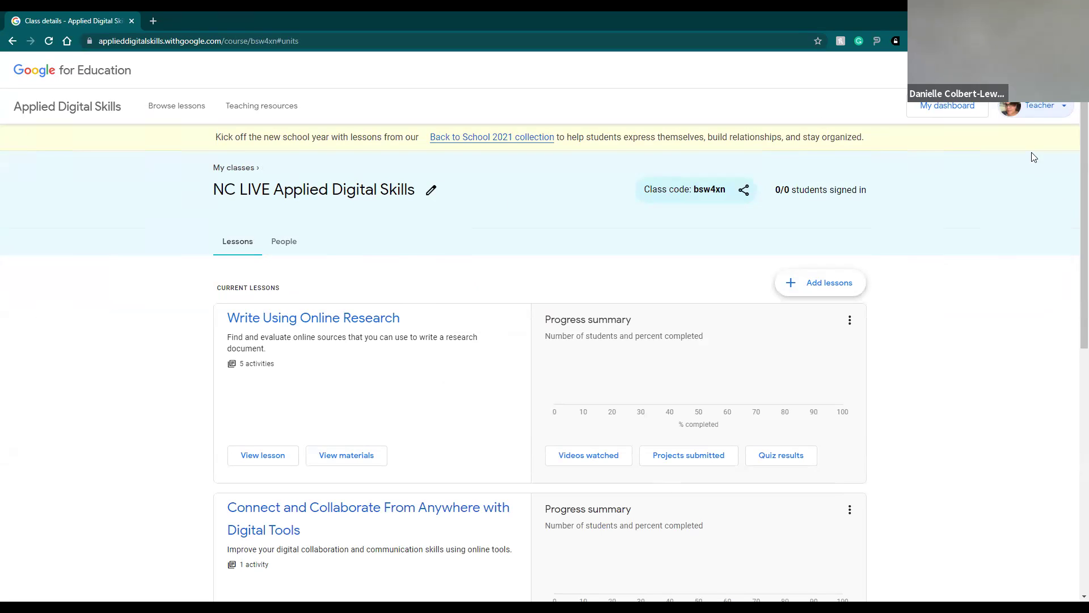
click(1043, 114)
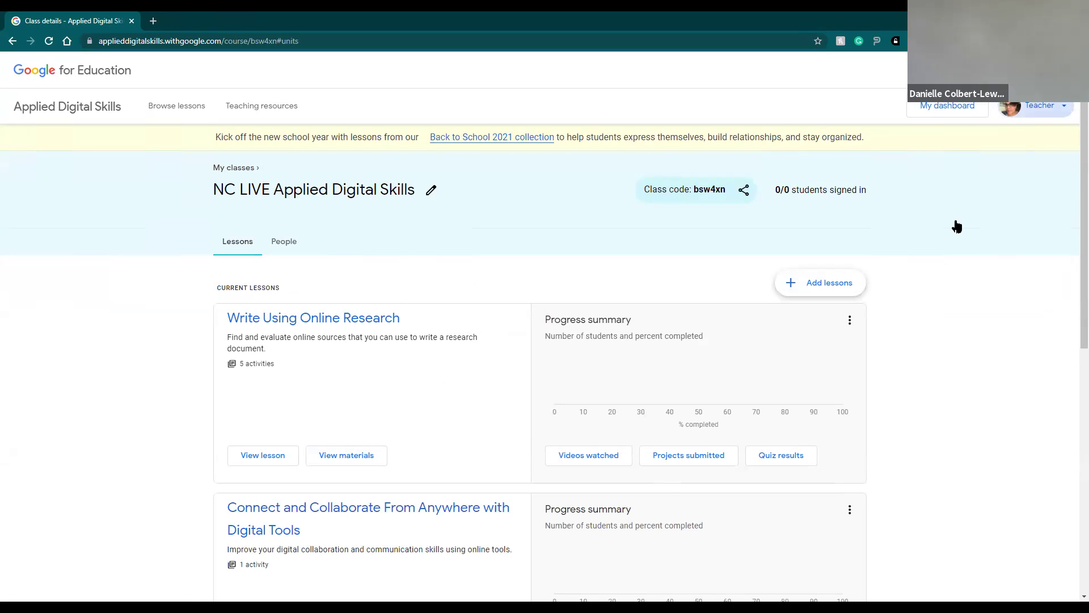
drag(728, 188, 696, 192)
right_click(695, 192)
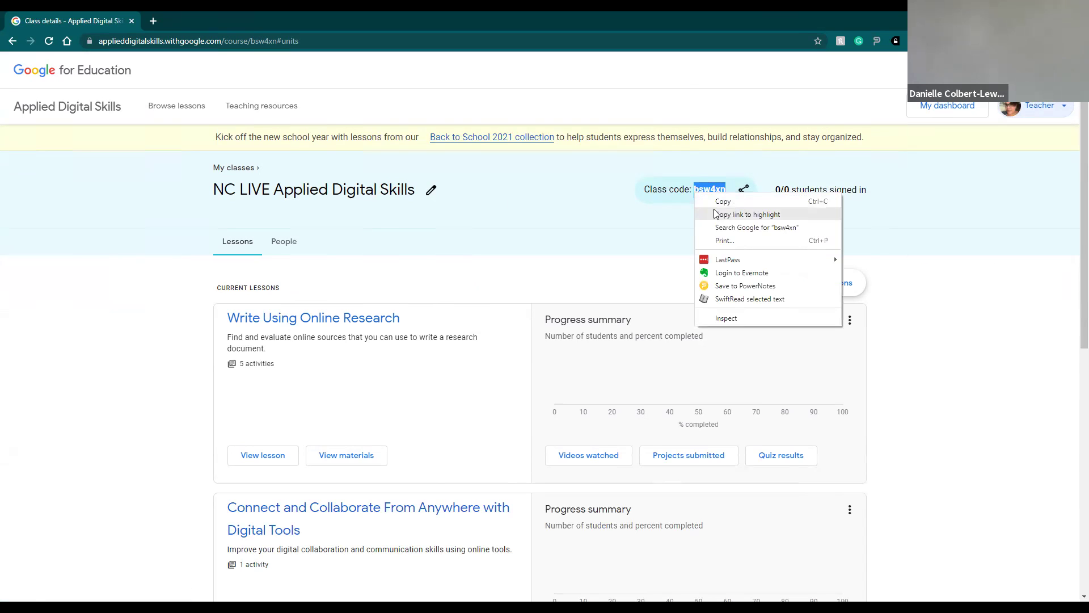
click(740, 202)
Step: Switch the account type to student in the profile, confirm the role change, and open the form for joining a class
click(1044, 107)
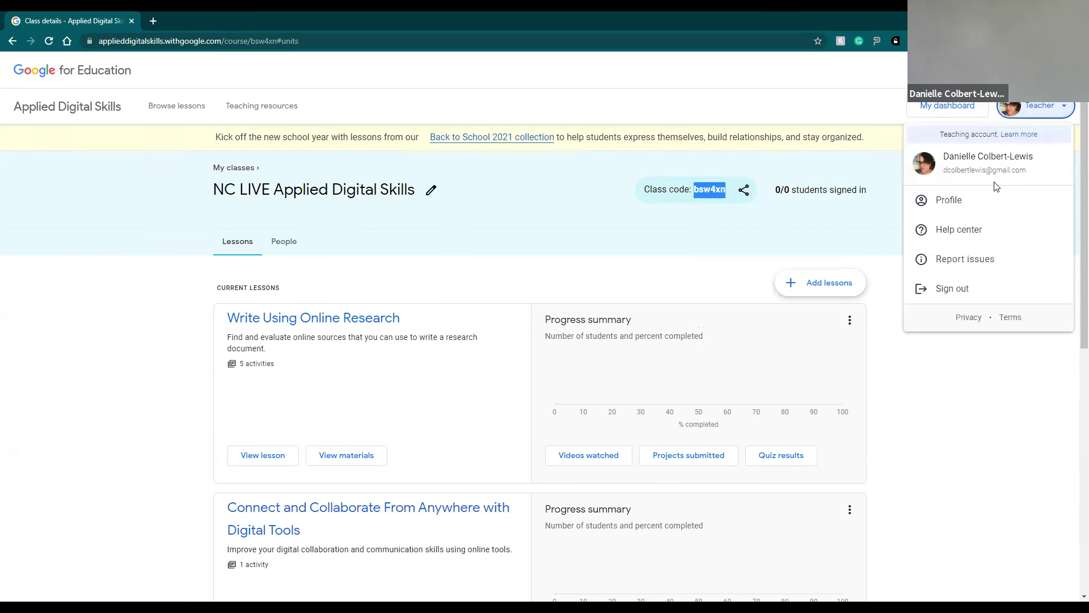
click(963, 200)
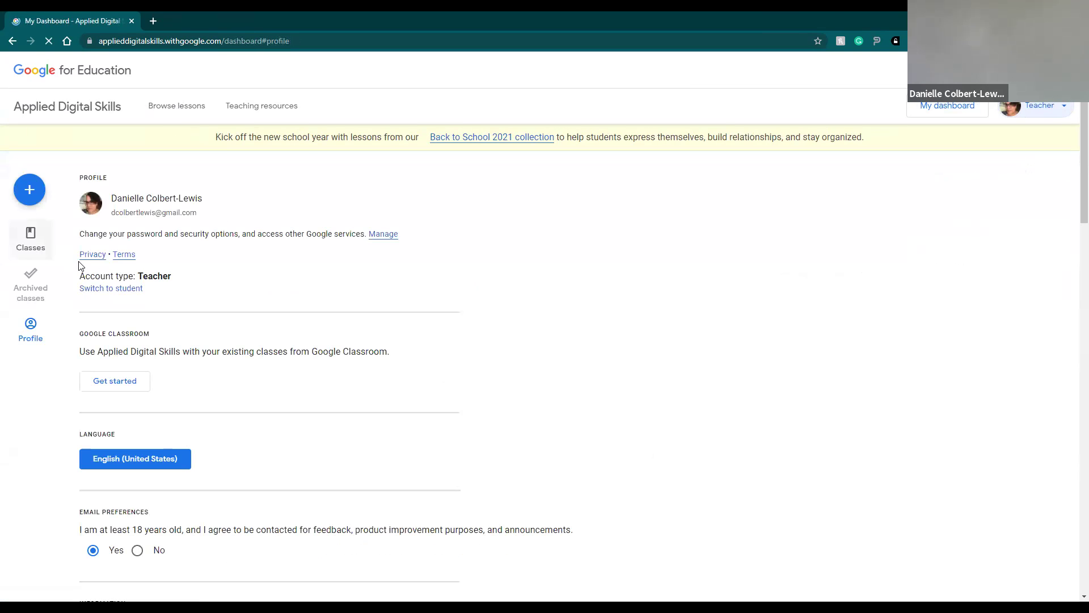
click(95, 290)
click(486, 353)
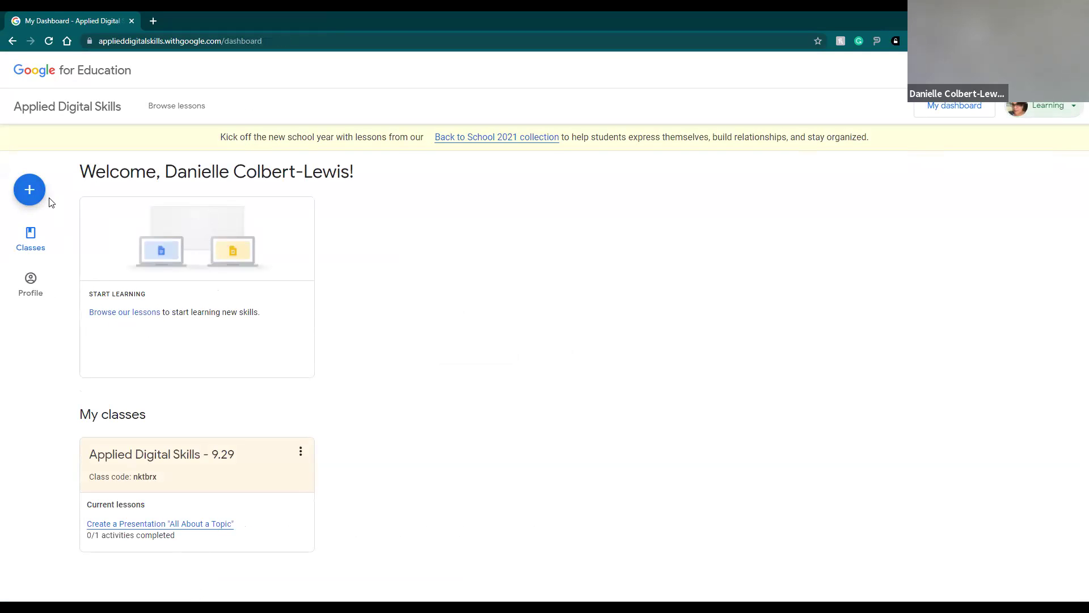
click(29, 193)
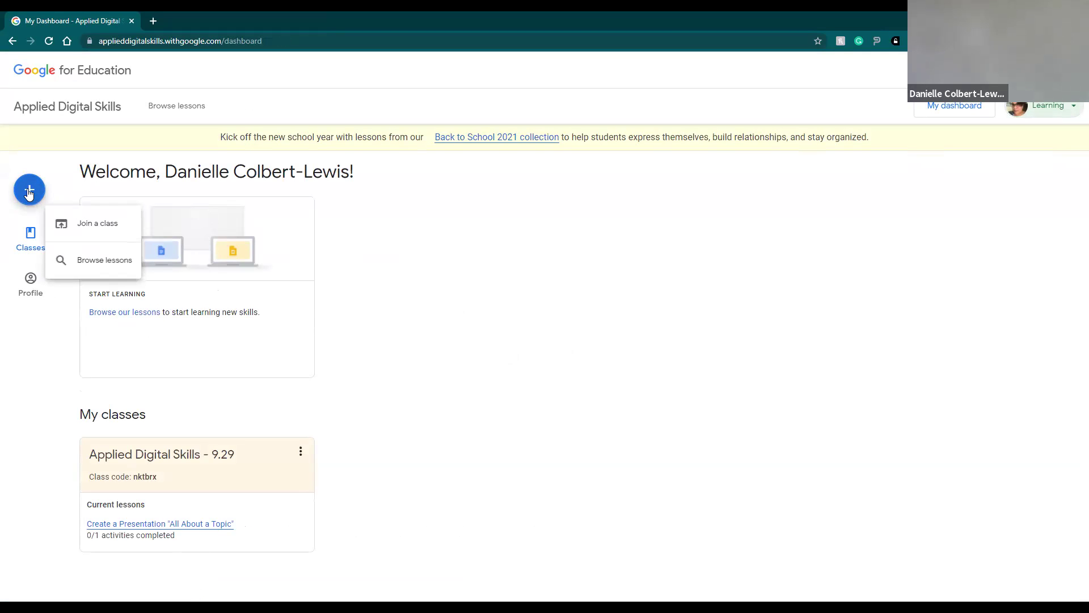
click(91, 224)
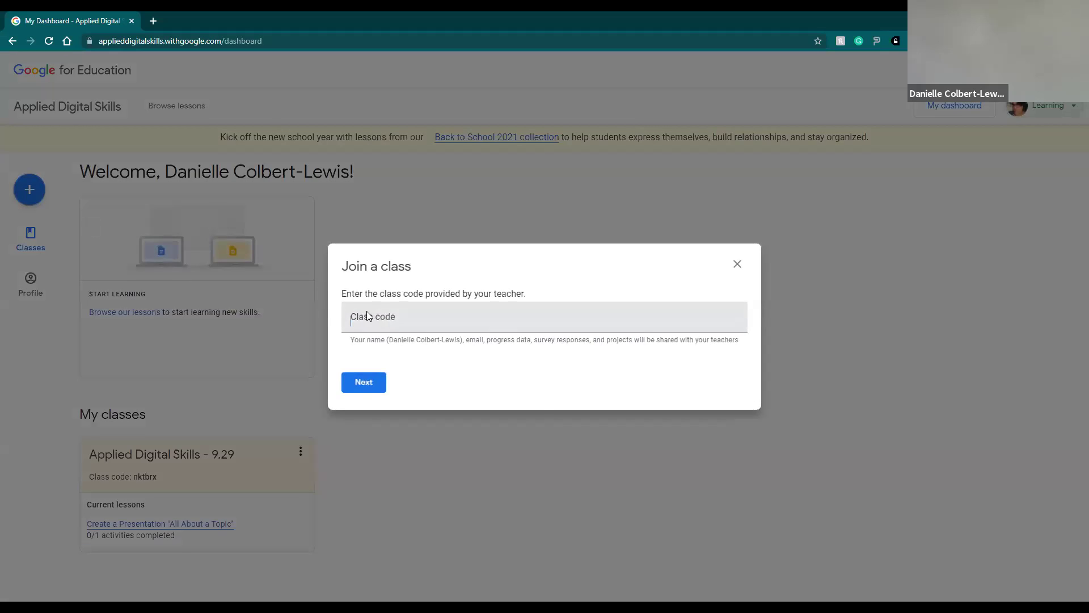
right_click(367, 312)
click(355, 320)
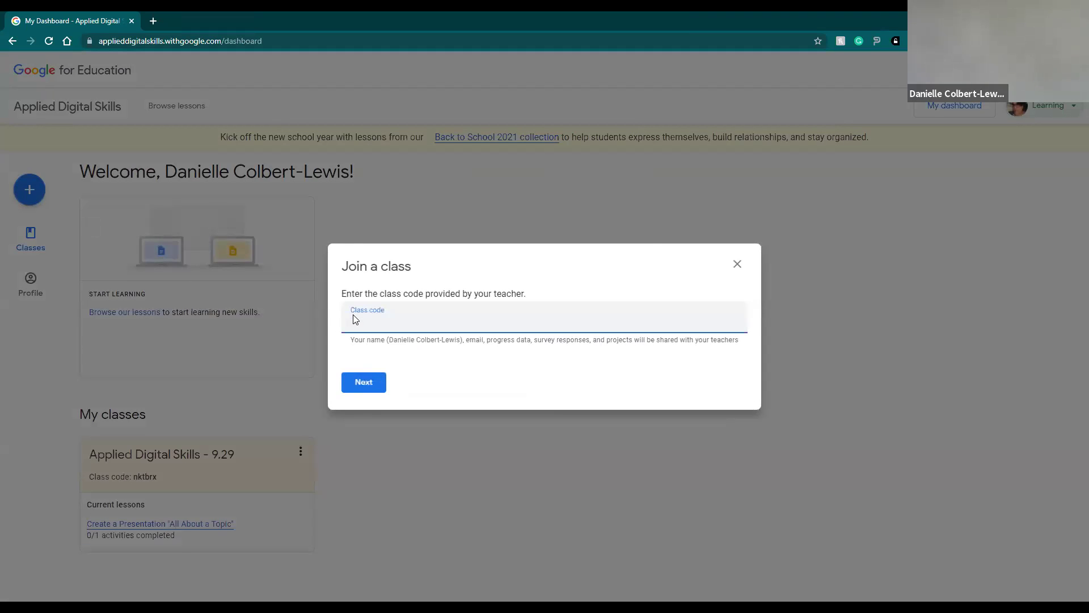
key(ctrl+v)
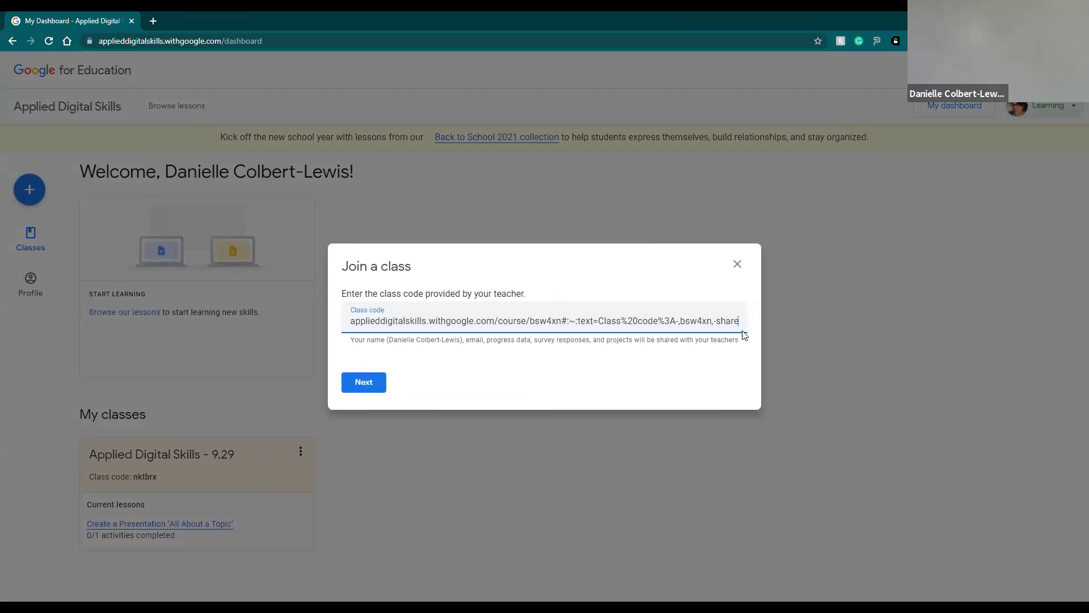
drag(353, 322, 831, 315)
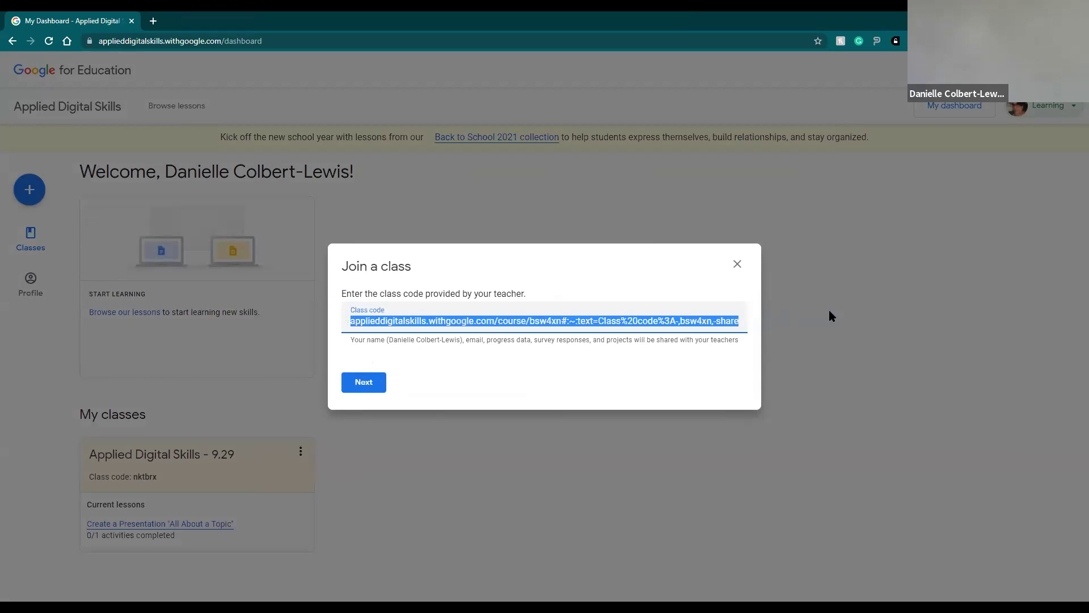
key(BackSpace)
key(ctrl+a)
key(BackSpace)
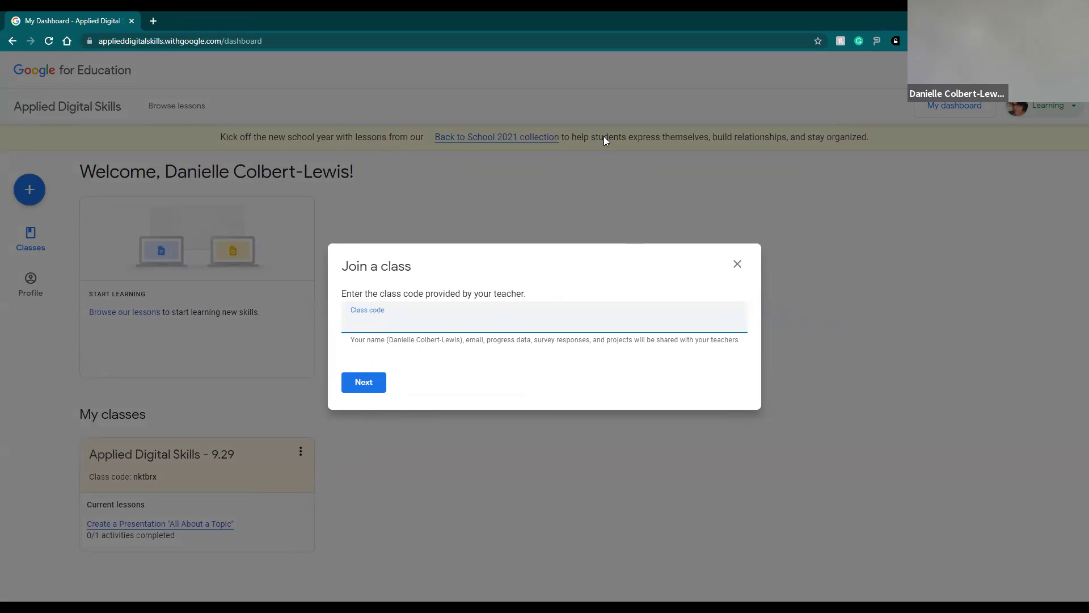
Step: Paste the NC LIVE class code, confirm joining the class, and review its lessons under My classes
click(932, 488)
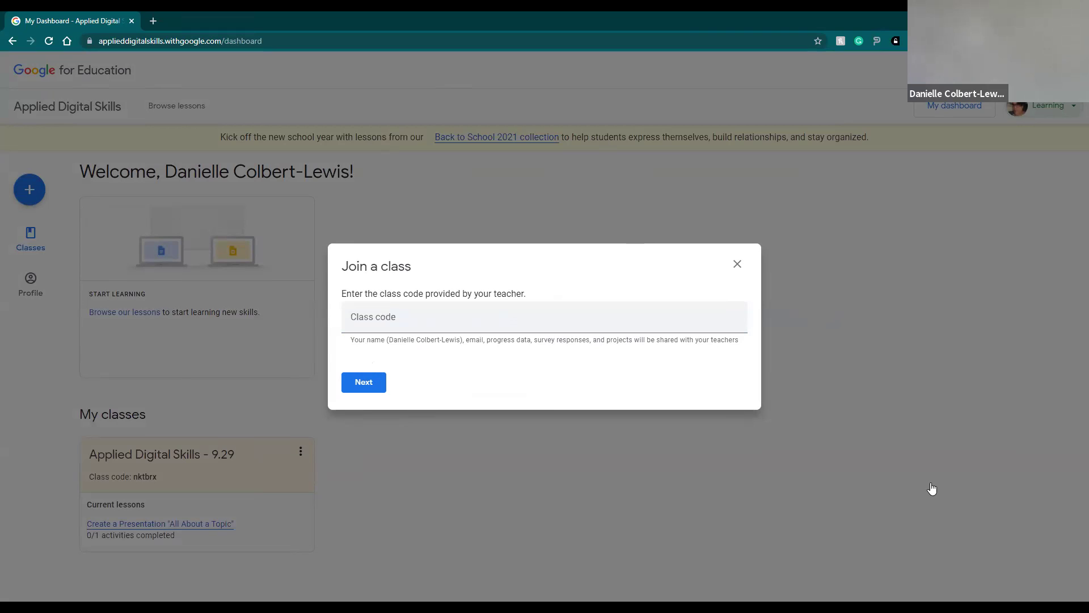
right_click(463, 327)
click(491, 414)
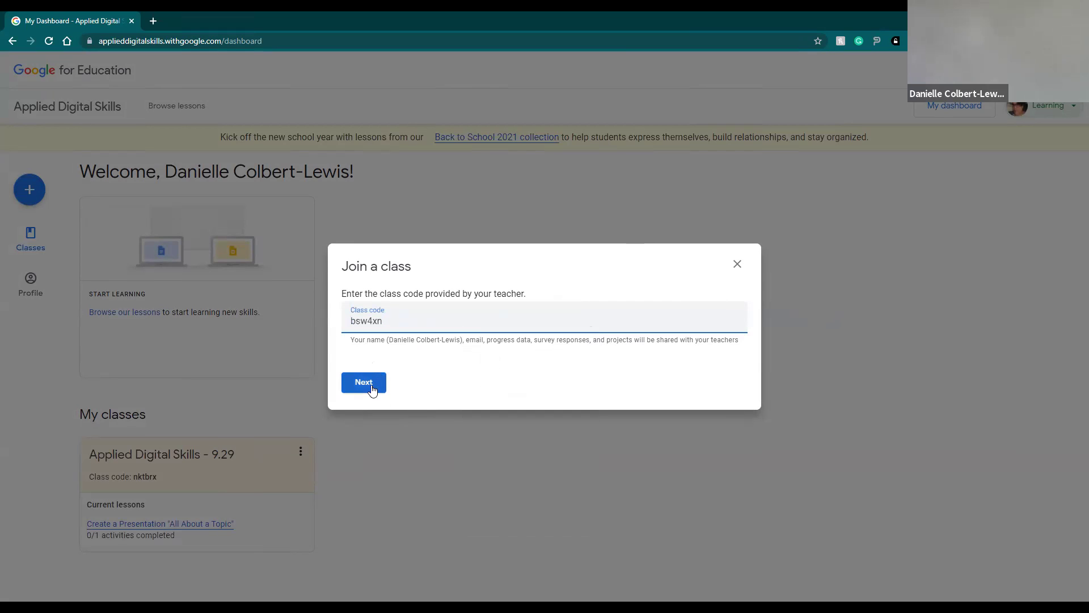
click(370, 384)
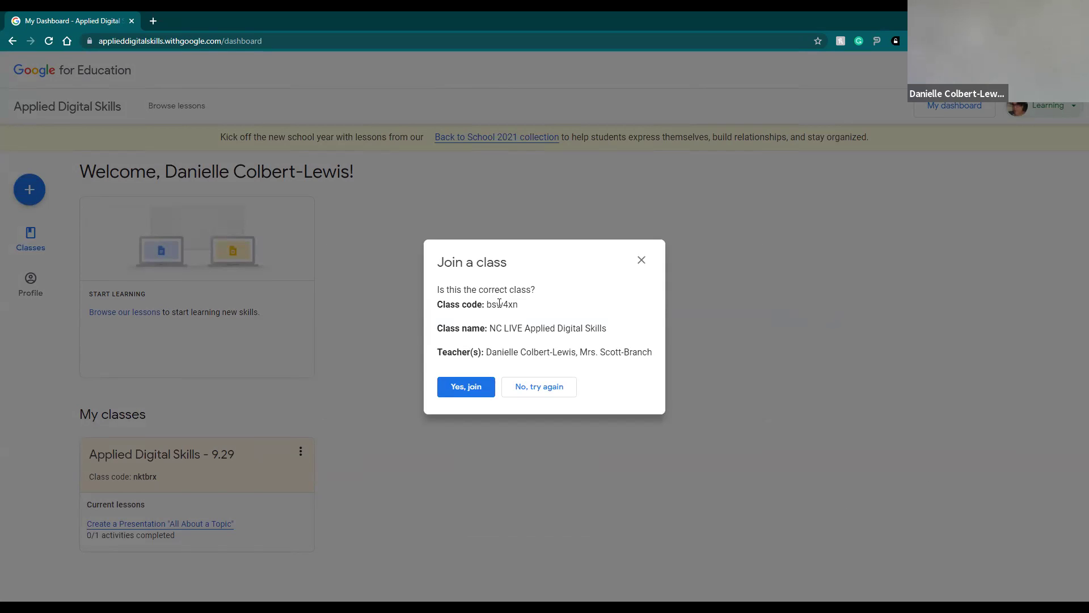
click(462, 392)
scroll(135, 497, down, 1)
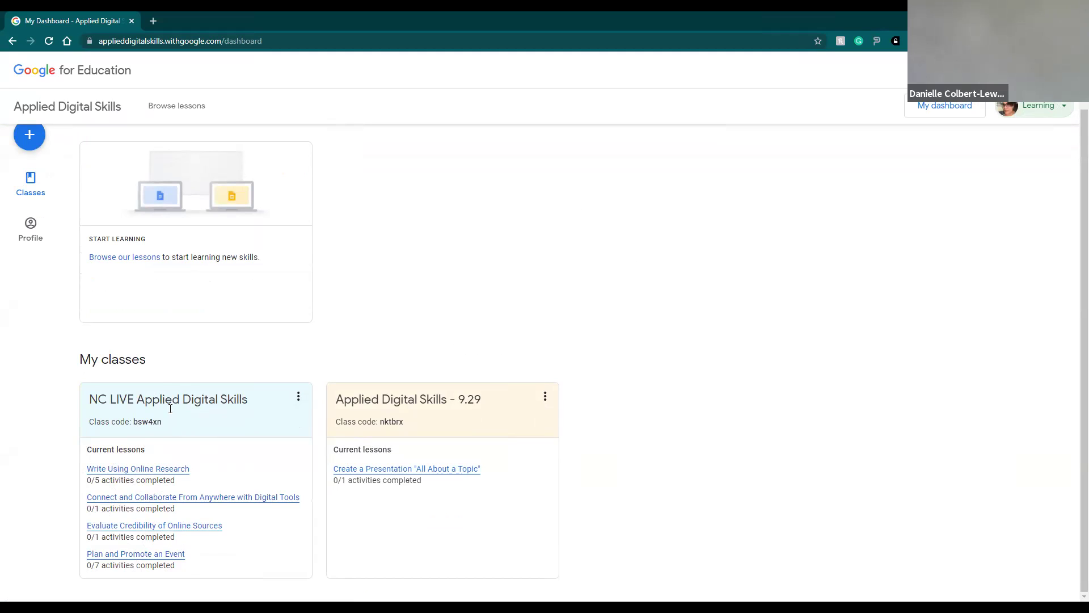
scroll(1073, 350, up, 1)
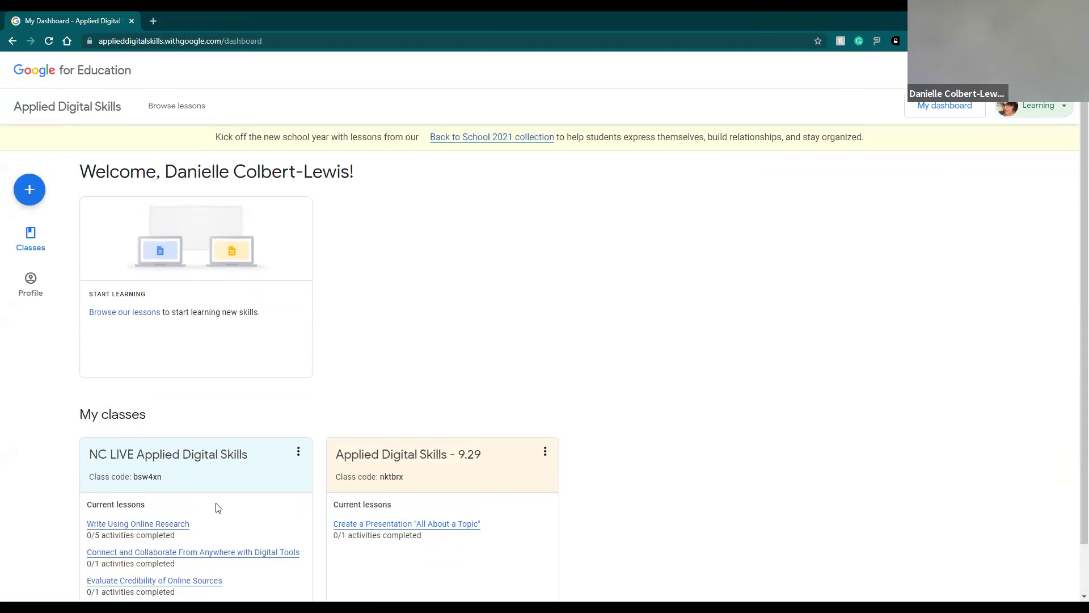
scroll(395, 376, down, 1)
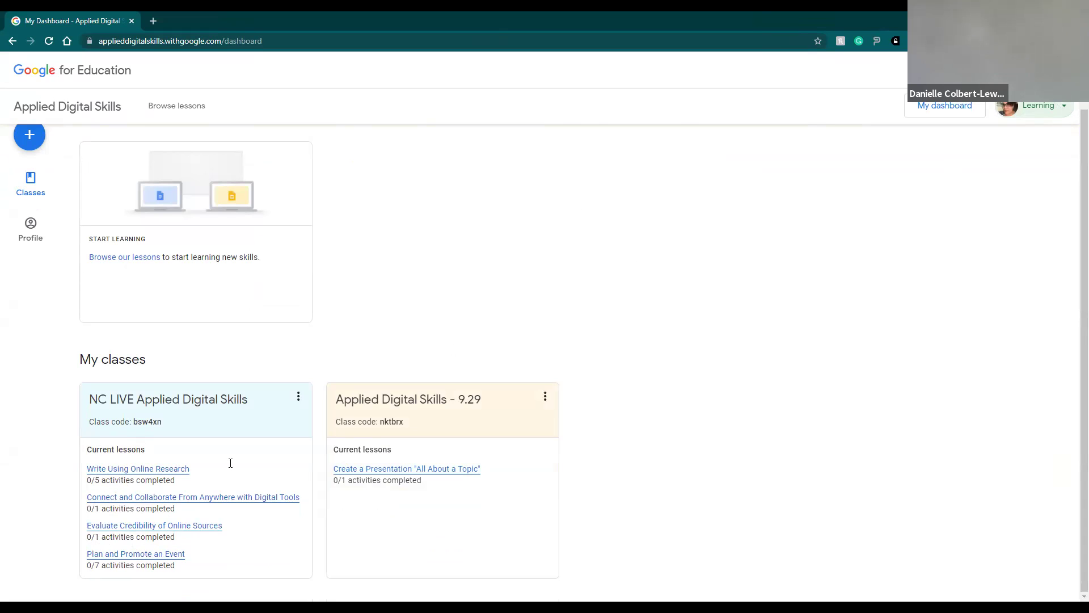
Step: Switch the account type back to teacher in the profile and confirm the role change
click(1049, 106)
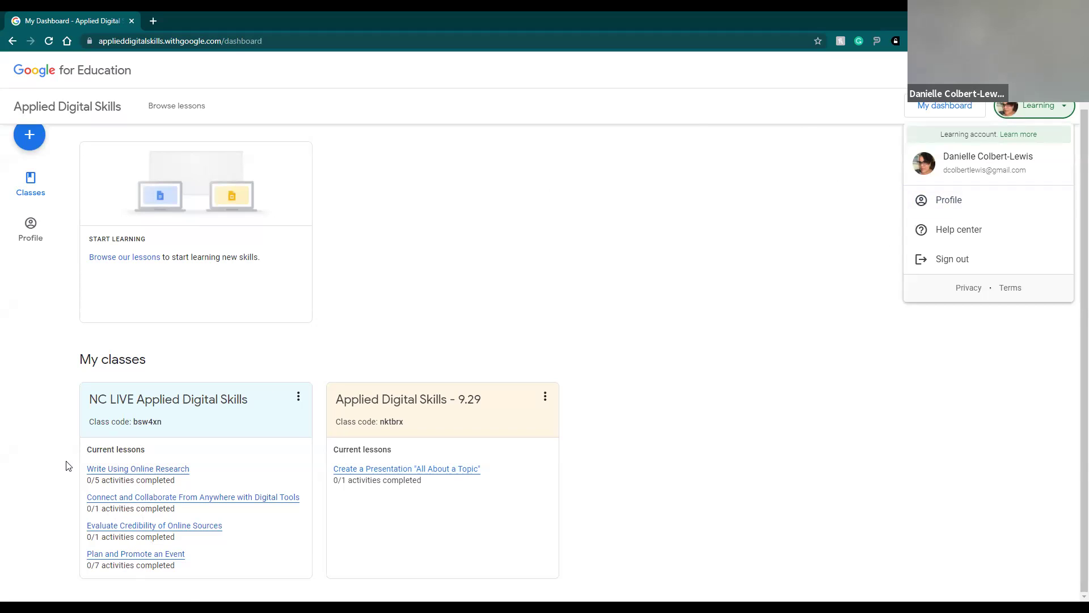
click(926, 201)
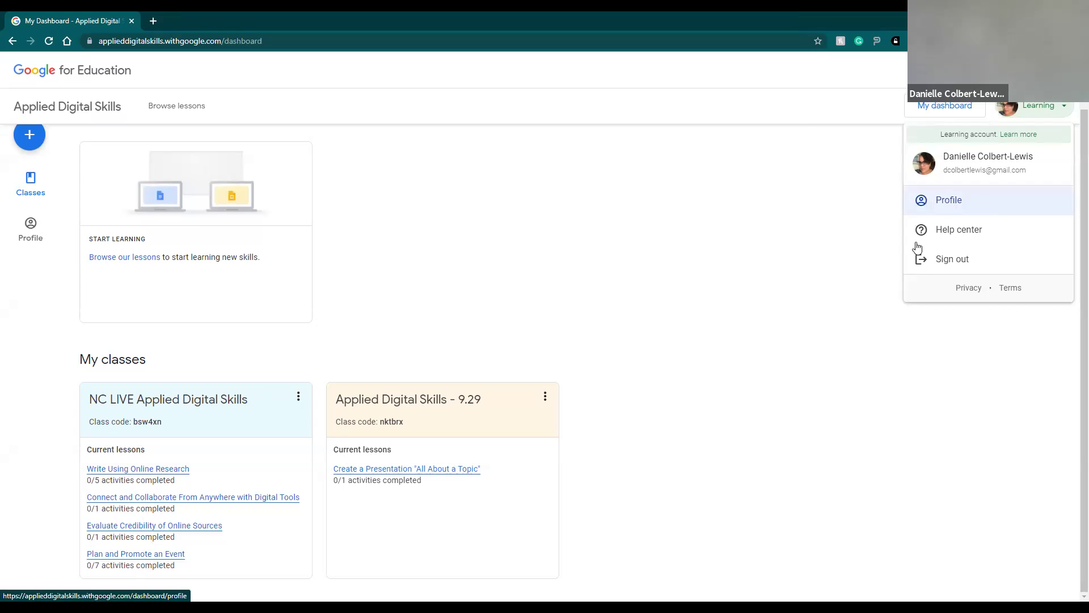
click(946, 199)
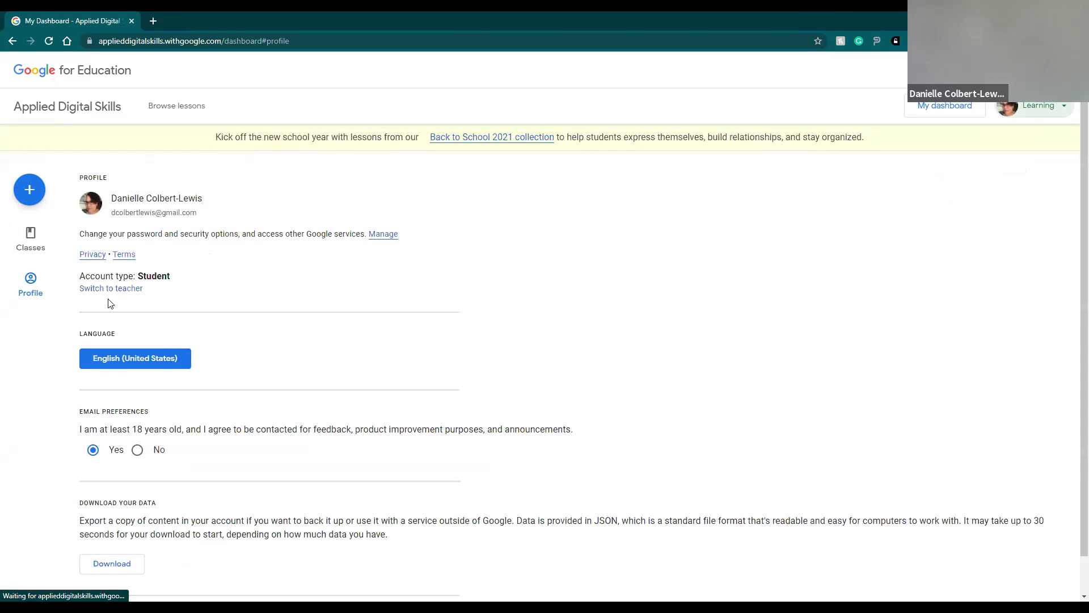
click(105, 288)
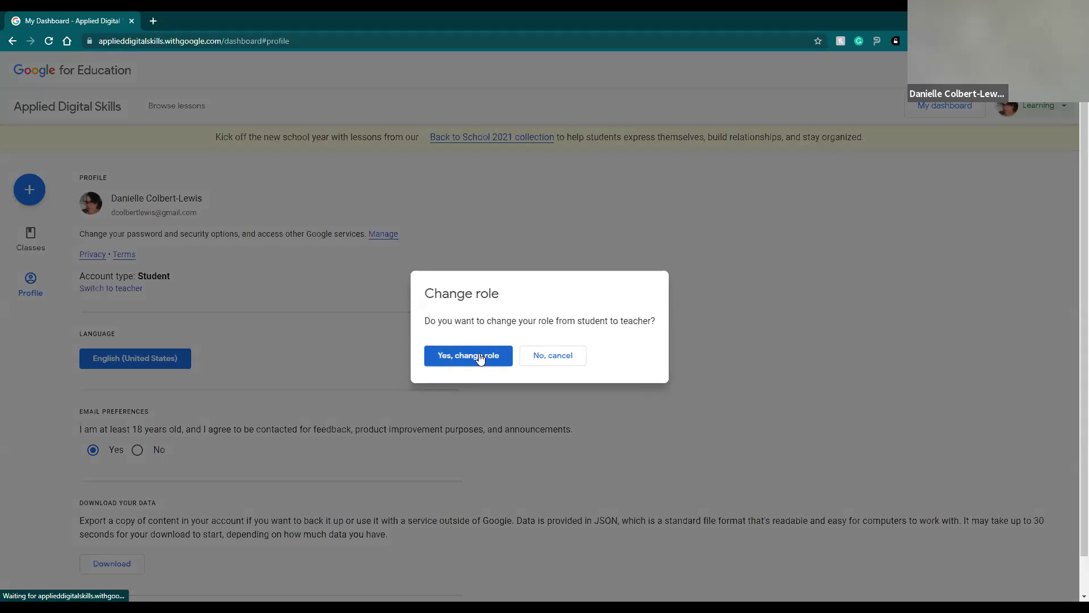
click(479, 356)
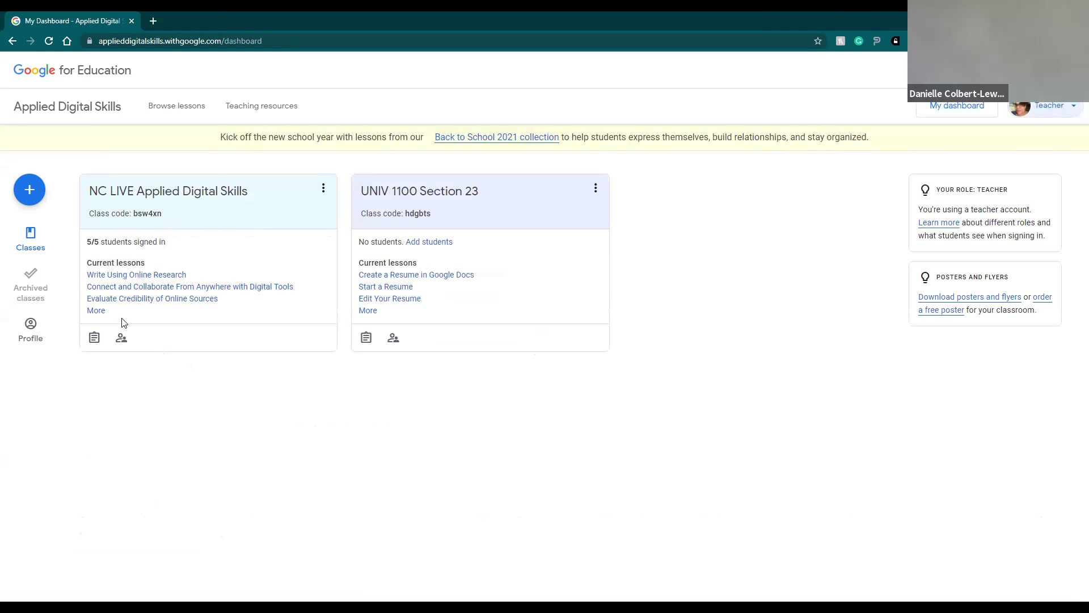
Step: Open the people list of the NC LIVE Applied Digital Skills class and examine its students, co-teachers, and joining instructions
click(149, 202)
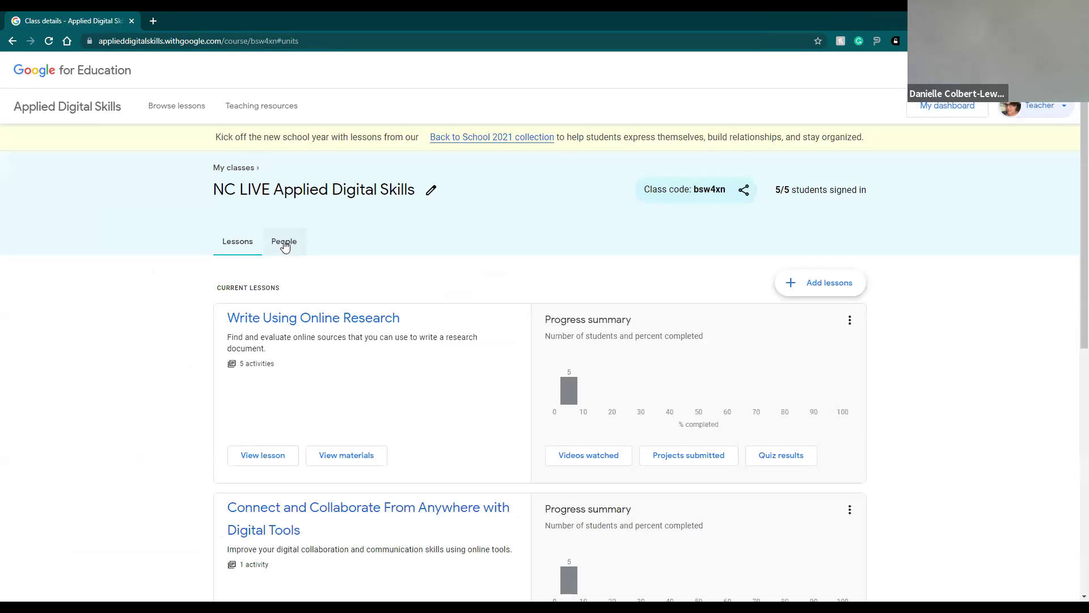
click(286, 243)
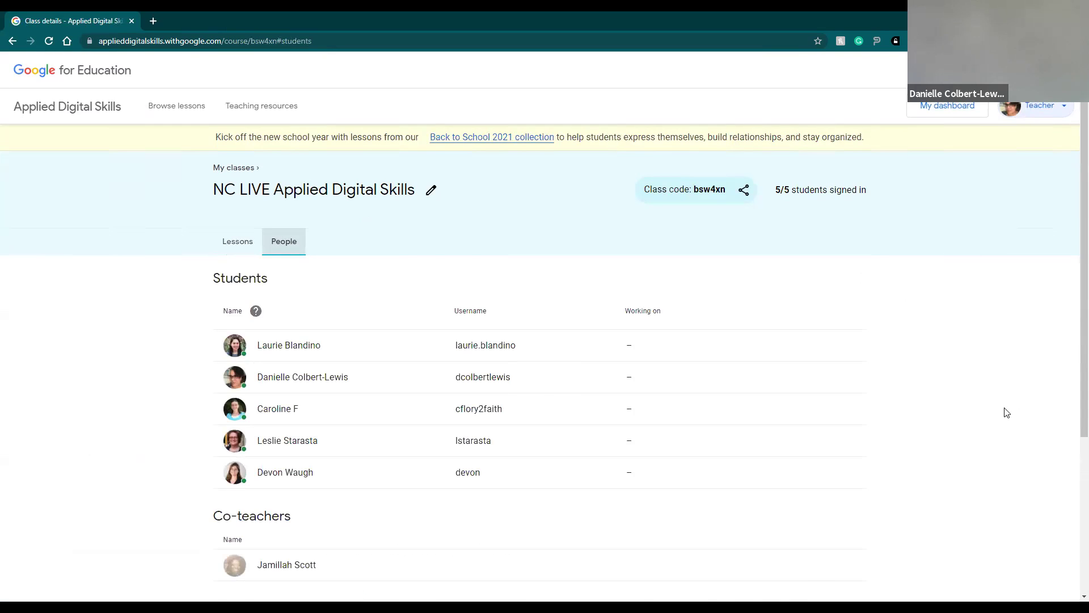
scroll(304, 421, down, 1)
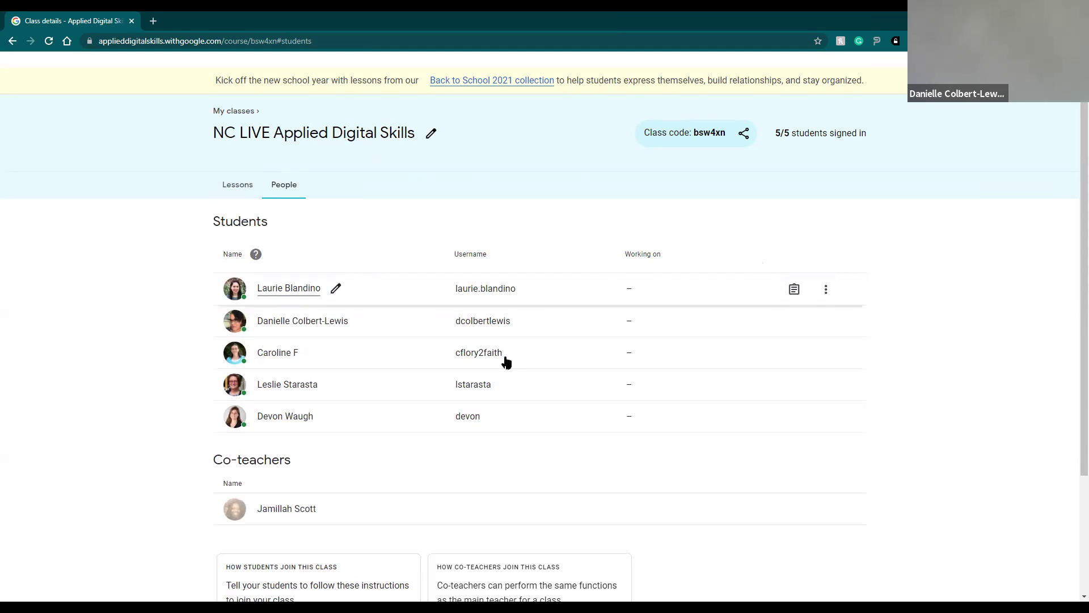
scroll(579, 407, down, 2)
scroll(316, 348, down, 1)
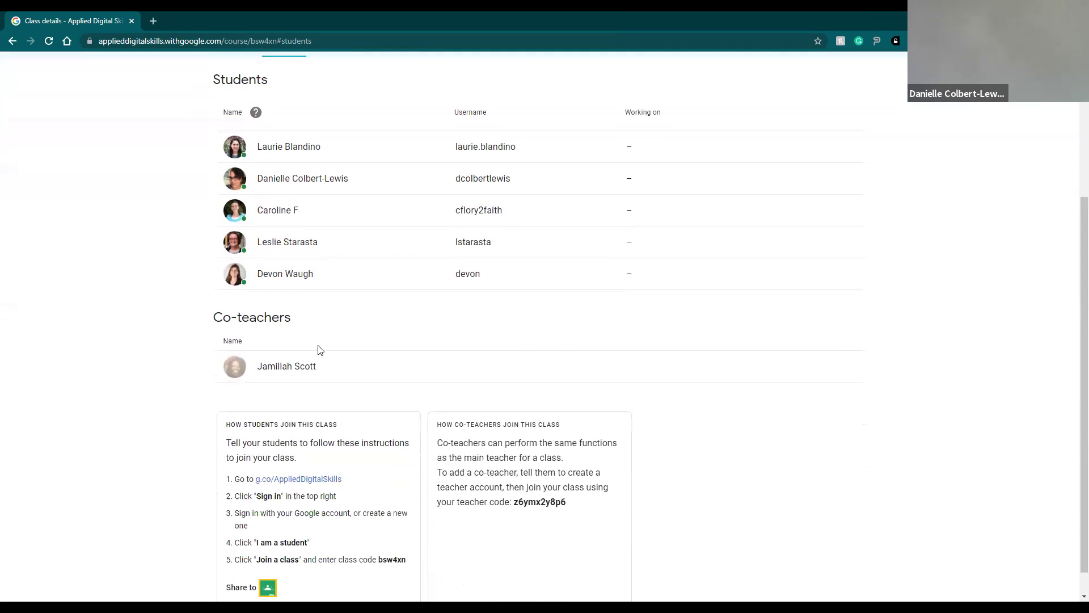
drag(227, 399, 457, 523)
click(290, 428)
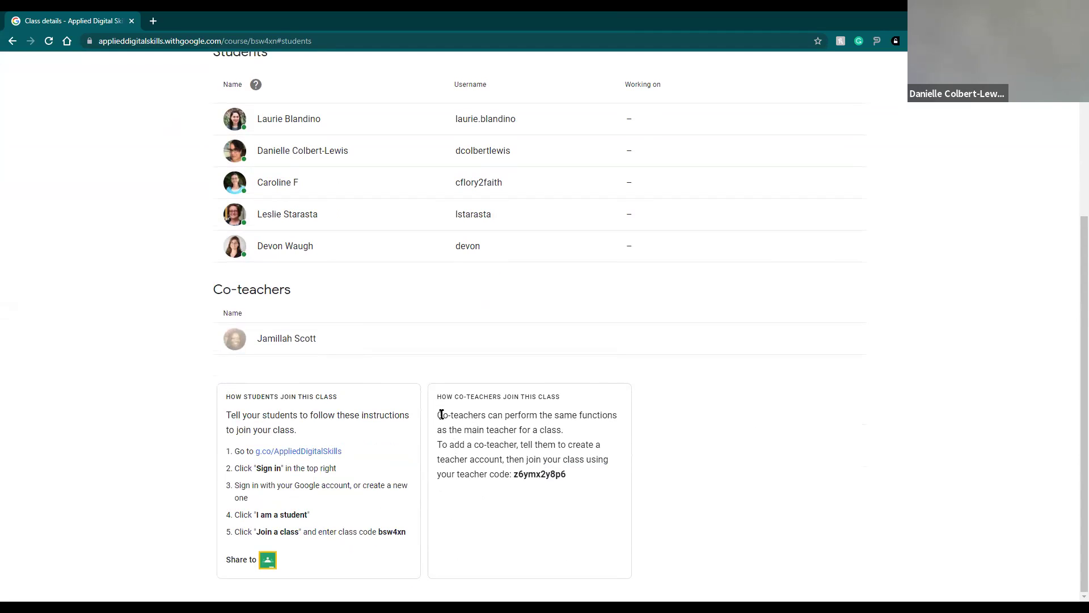
drag(570, 476, 517, 475)
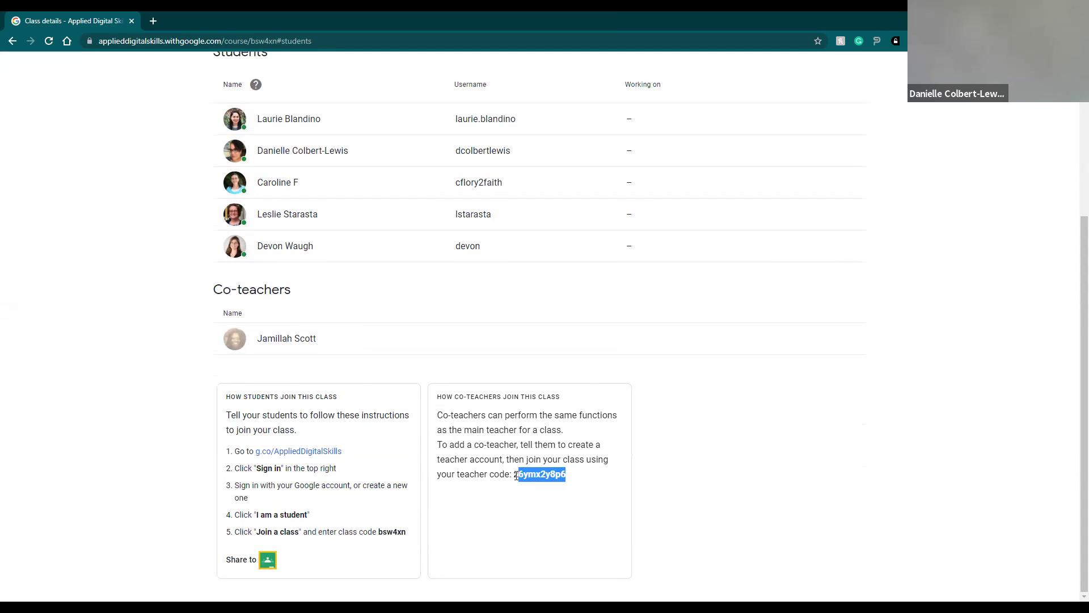
scroll(397, 221, up, 4)
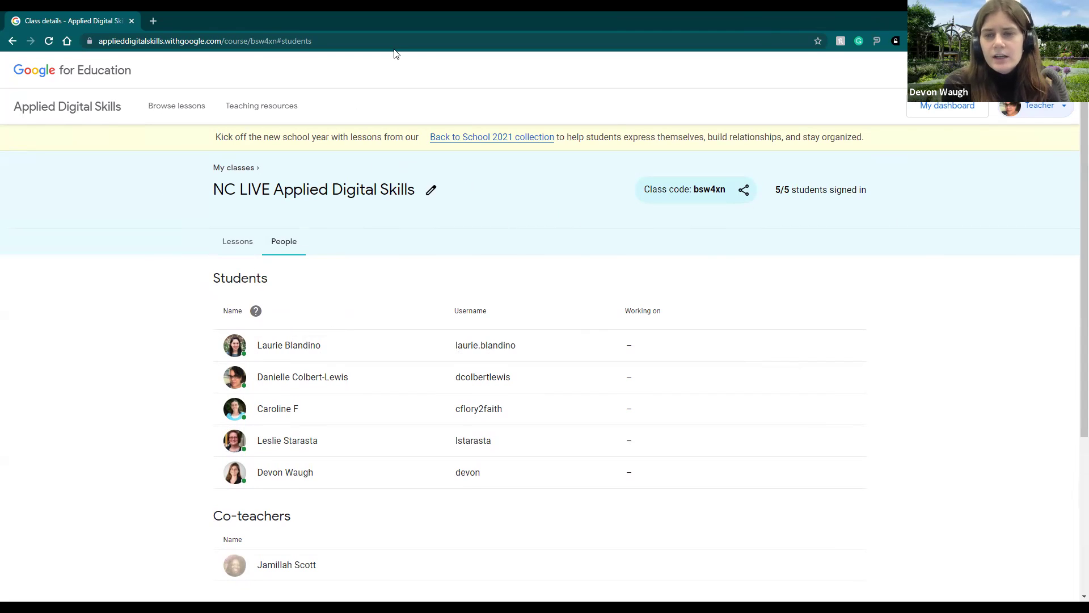
scroll(786, 309, down, 2)
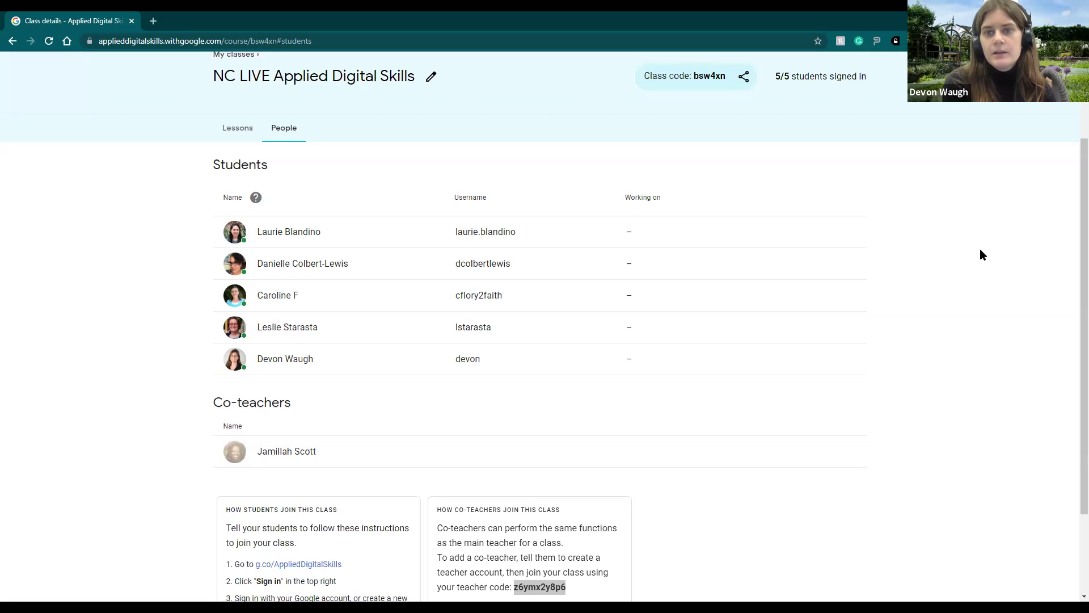
scroll(522, 224, up, 2)
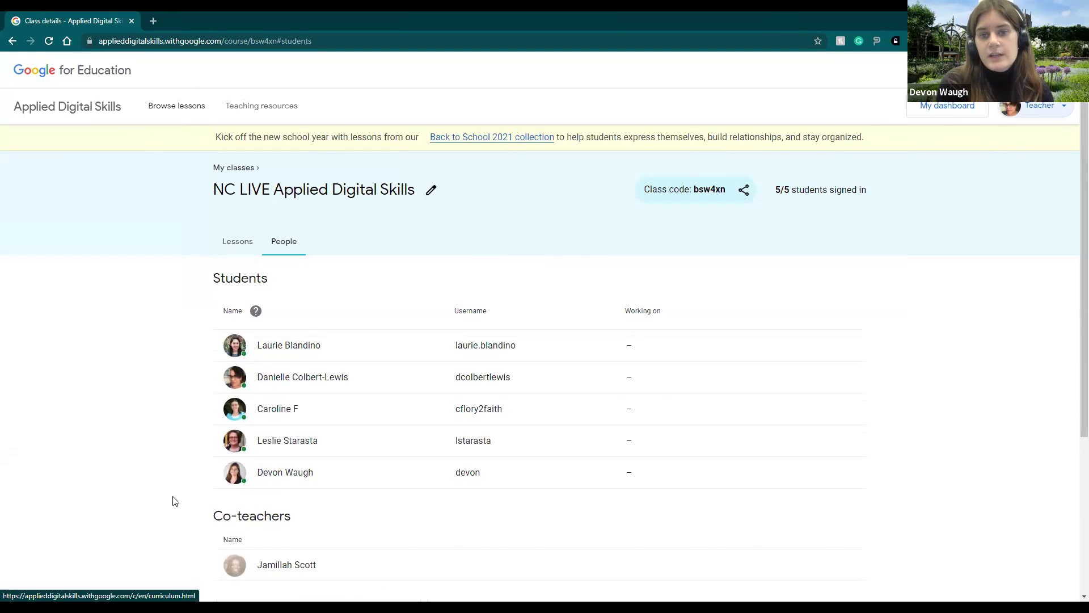
Step: Browse the lesson catalogue filtered to the Adult Learners audience
click(19, 327)
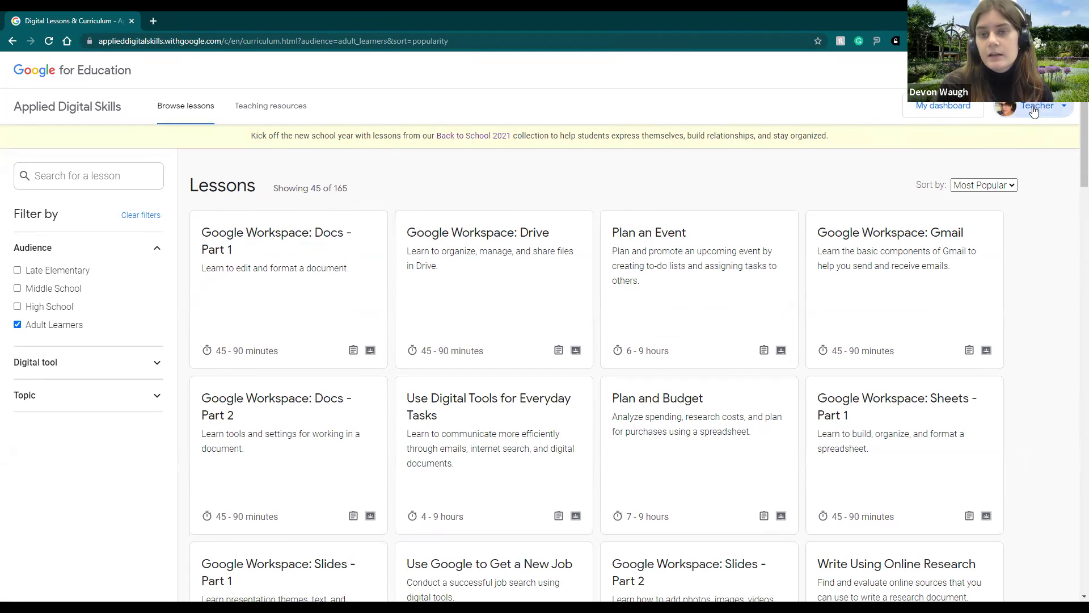
Step: Open the UNIV 1100 Section 23 class from the dashboard and examine its full list of current lessons
click(1064, 111)
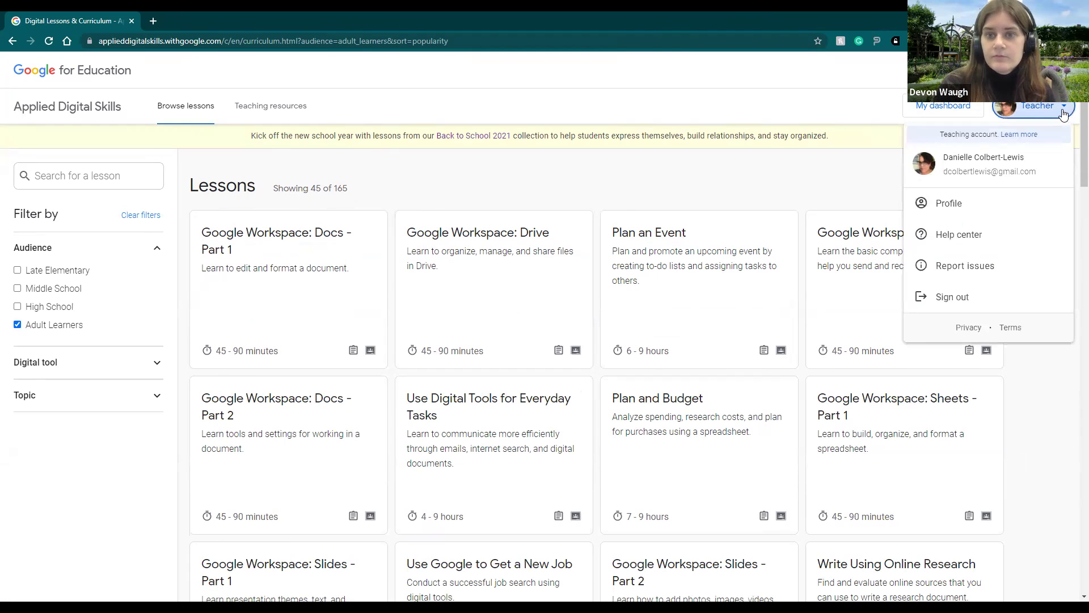
click(943, 105)
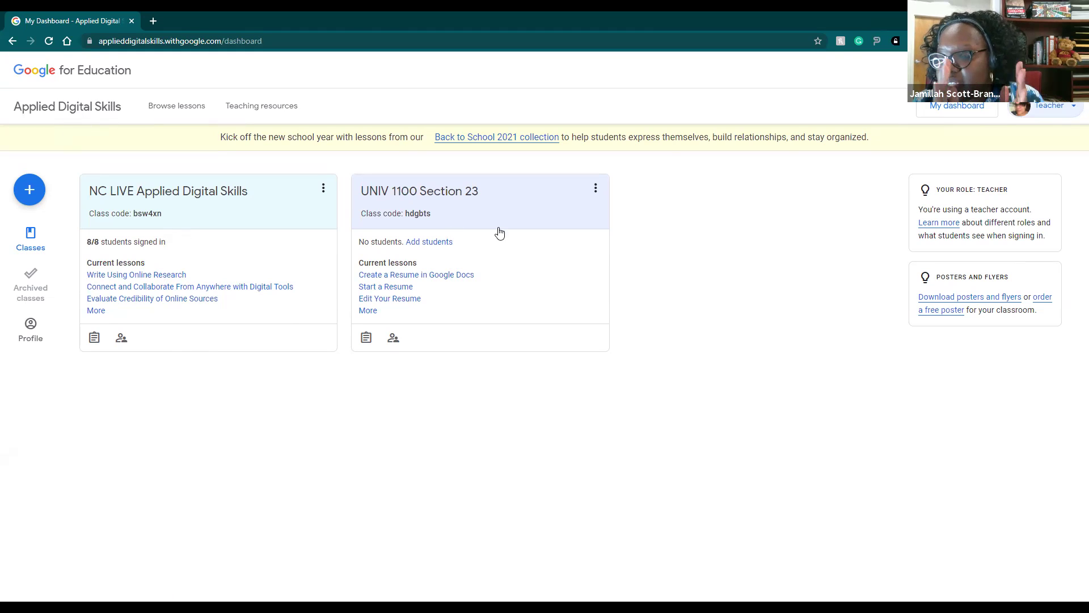
click(382, 195)
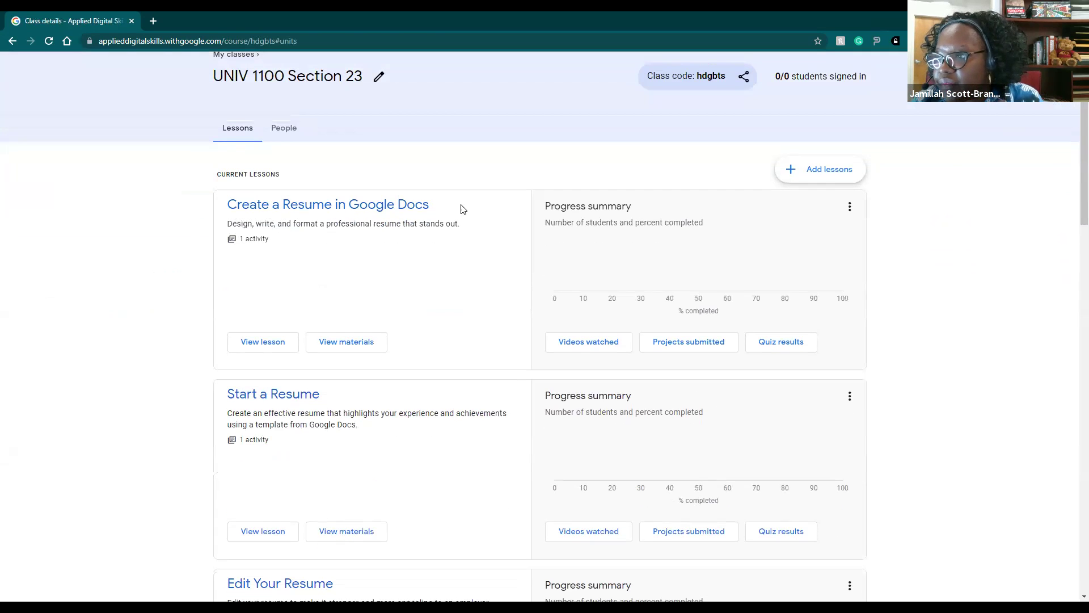
scroll(264, 393, down, 2)
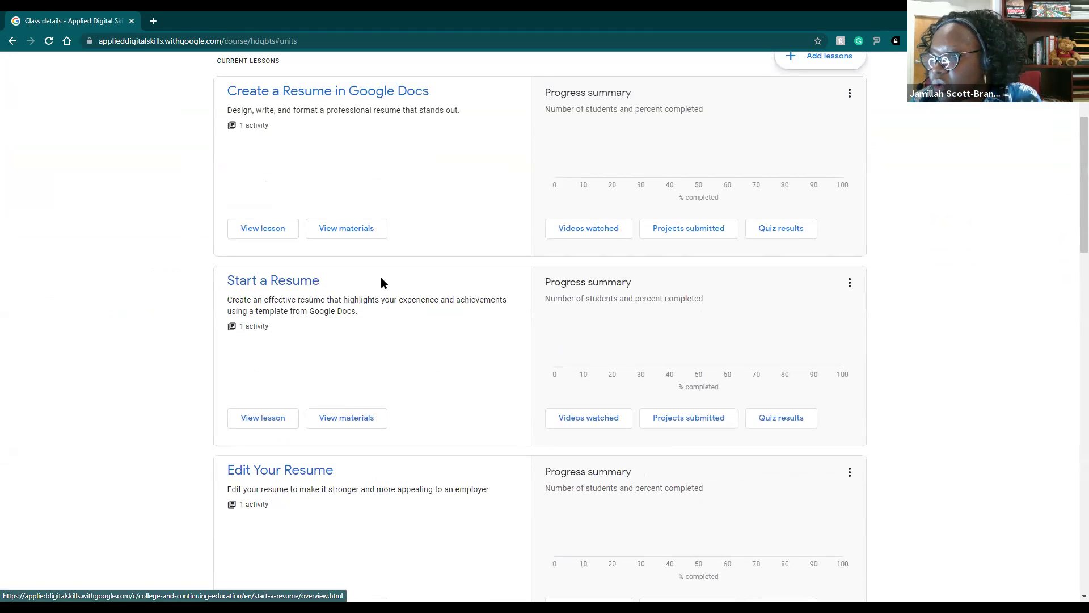
scroll(459, 502, down, 1)
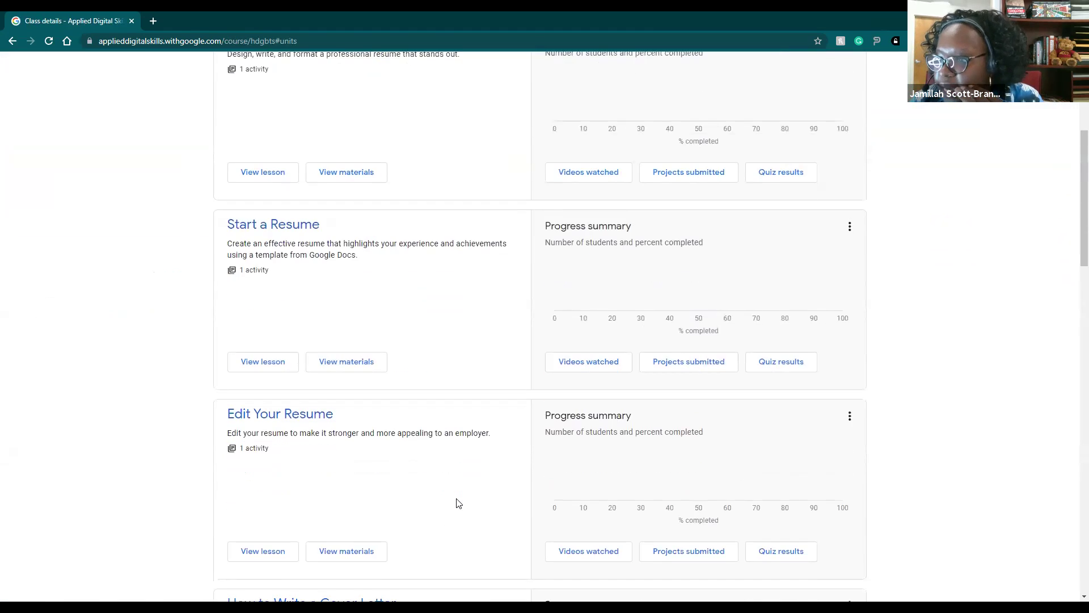
scroll(449, 482, up, 2)
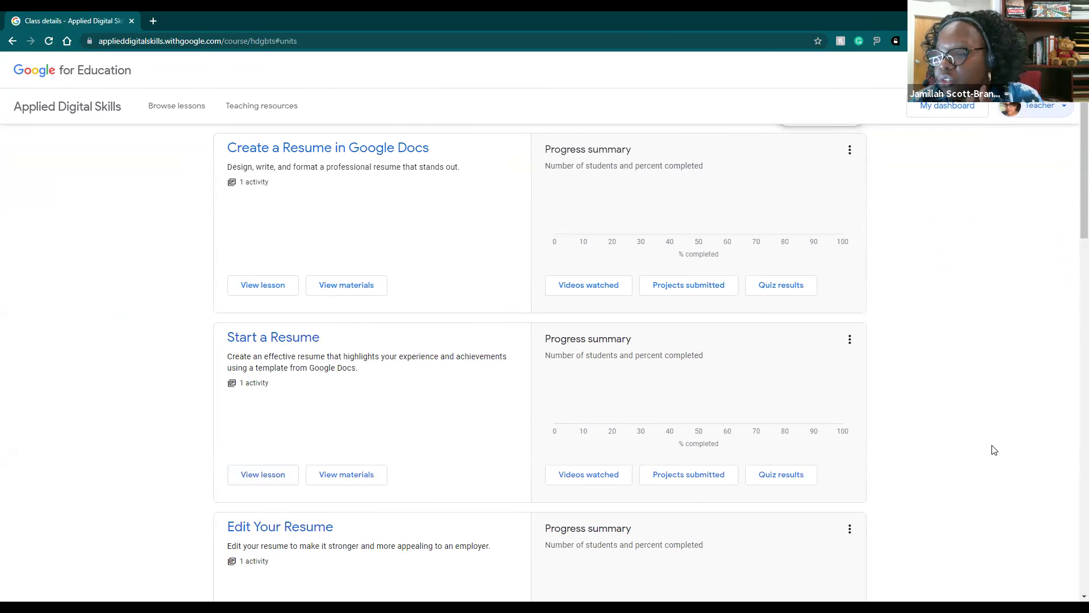
scroll(995, 451, down, 6)
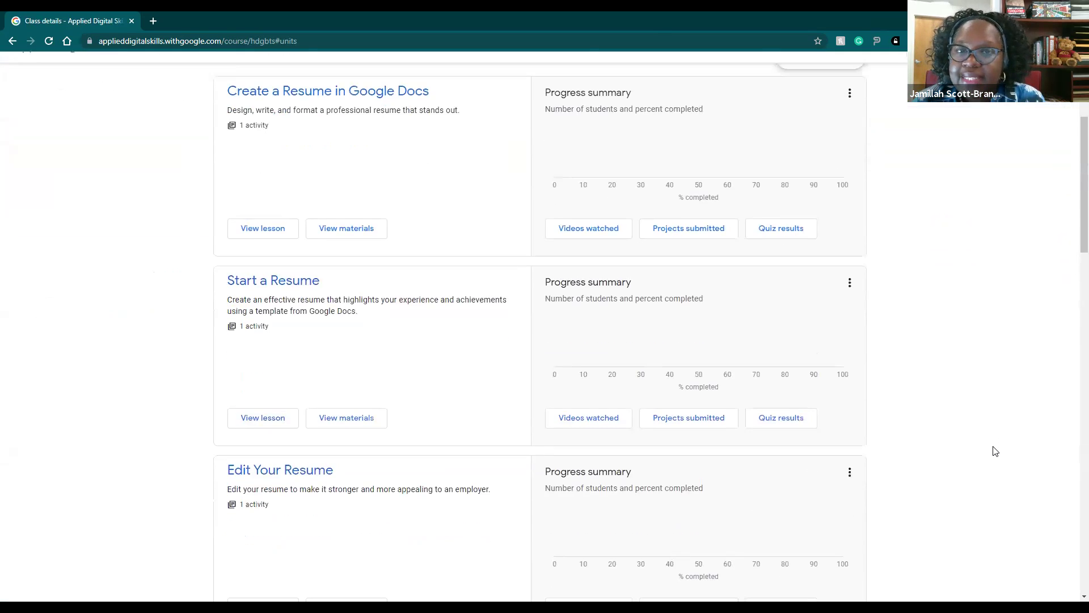
scroll(995, 447, down, 1)
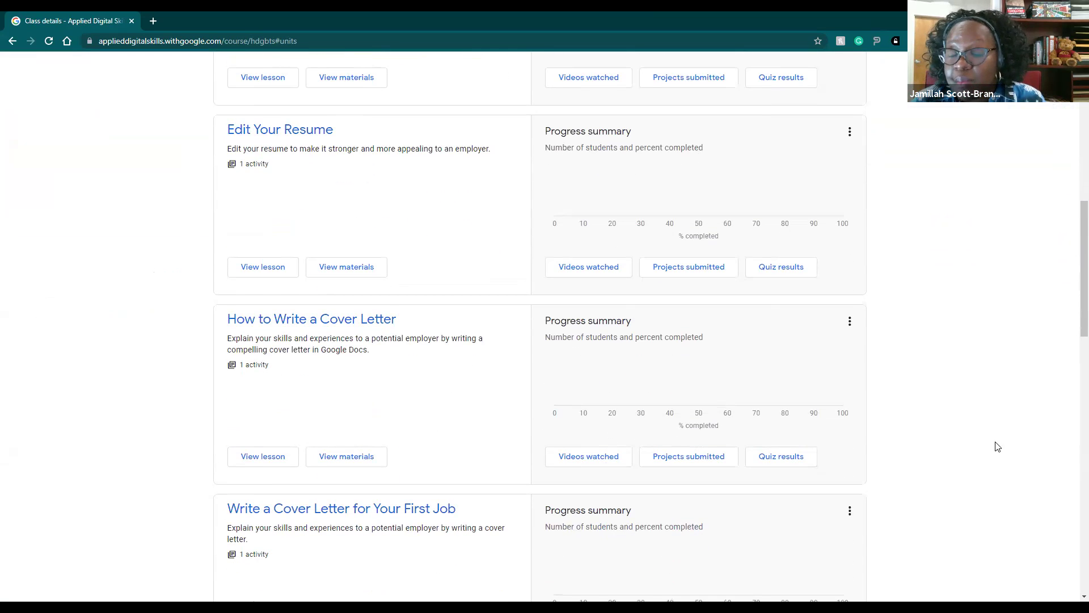
scroll(997, 447, down, 1)
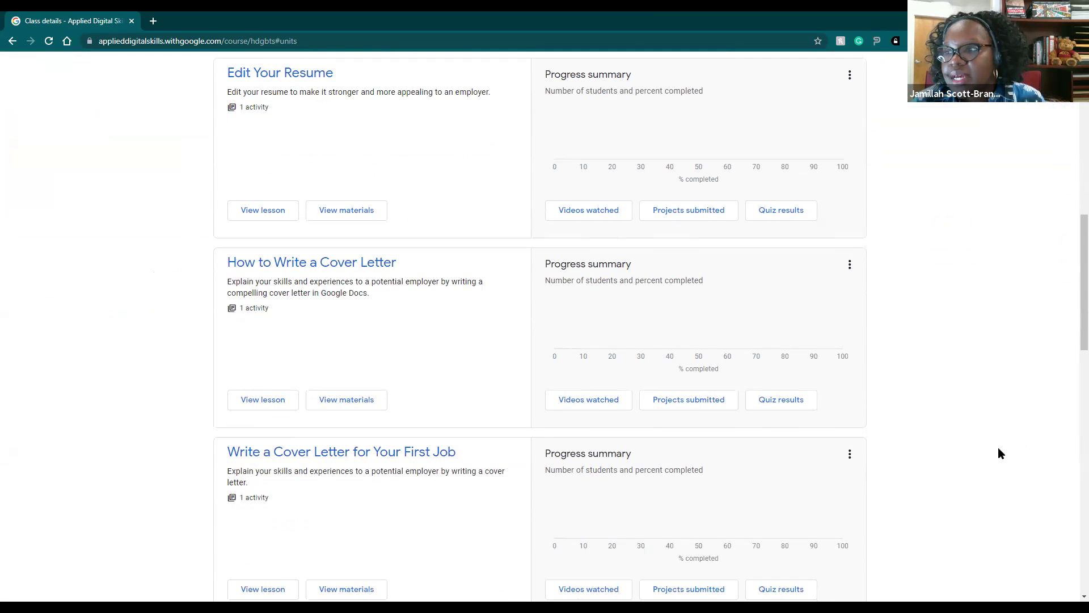
scroll(999, 448, down, 6)
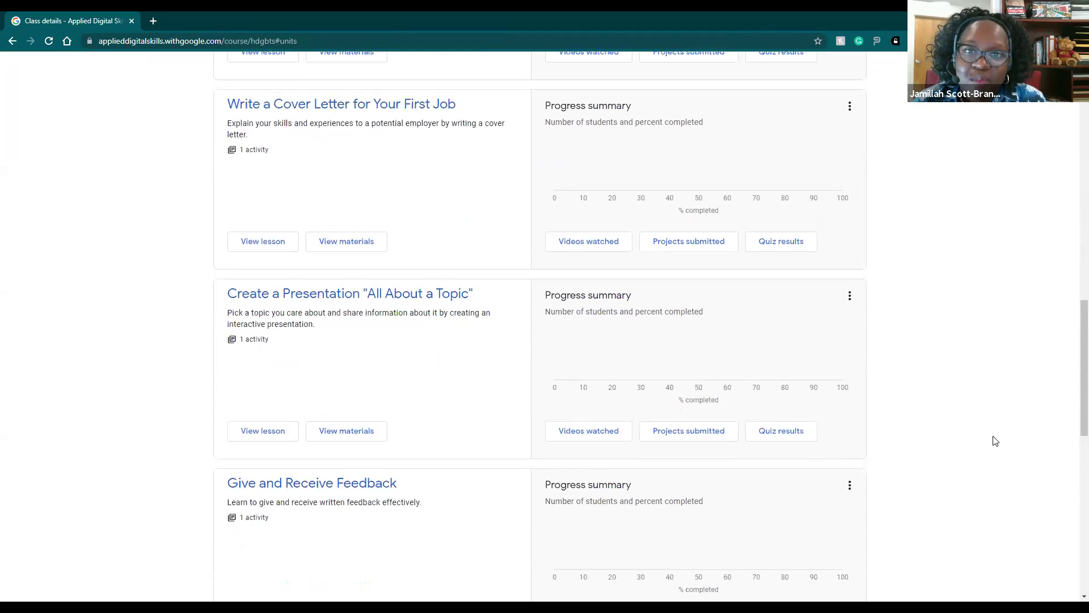
scroll(996, 441, down, 6)
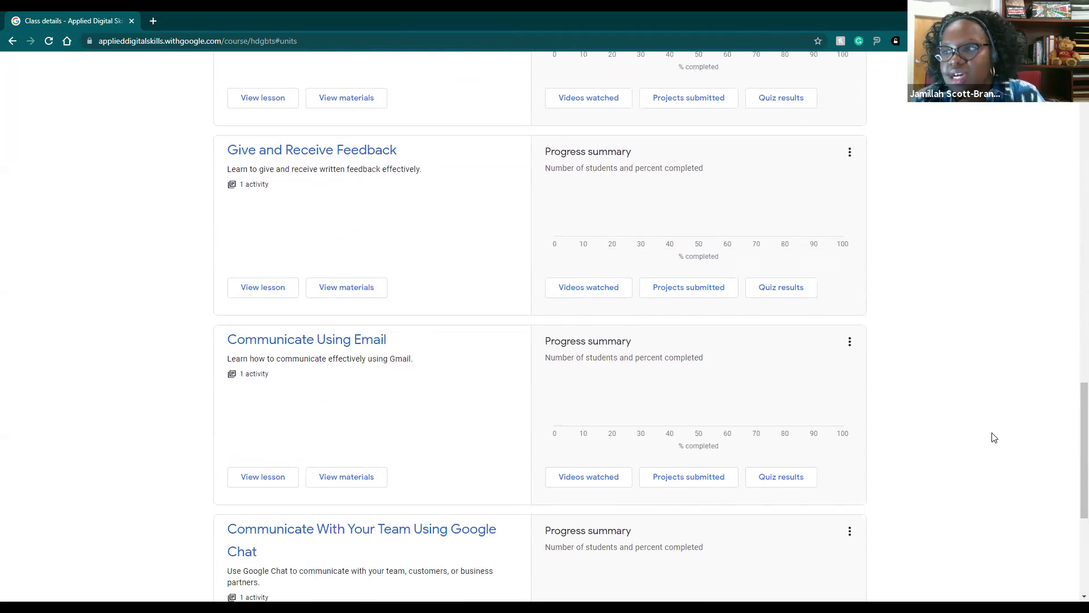
scroll(994, 437, down, 1)
scroll(994, 434, down, 2)
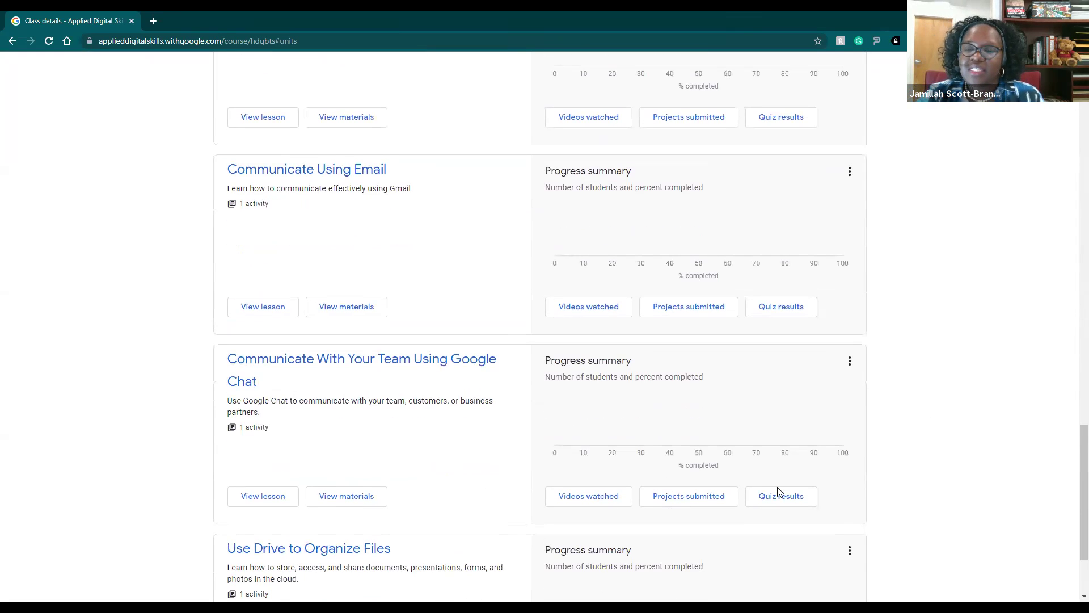
scroll(1039, 464, down, 2)
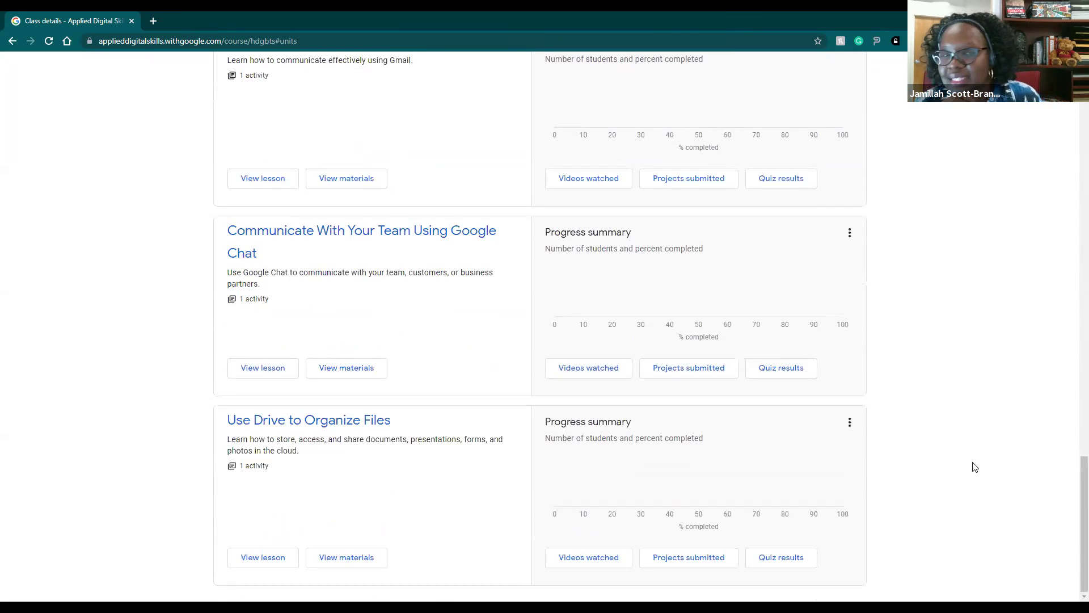
scroll(964, 454, up, 15)
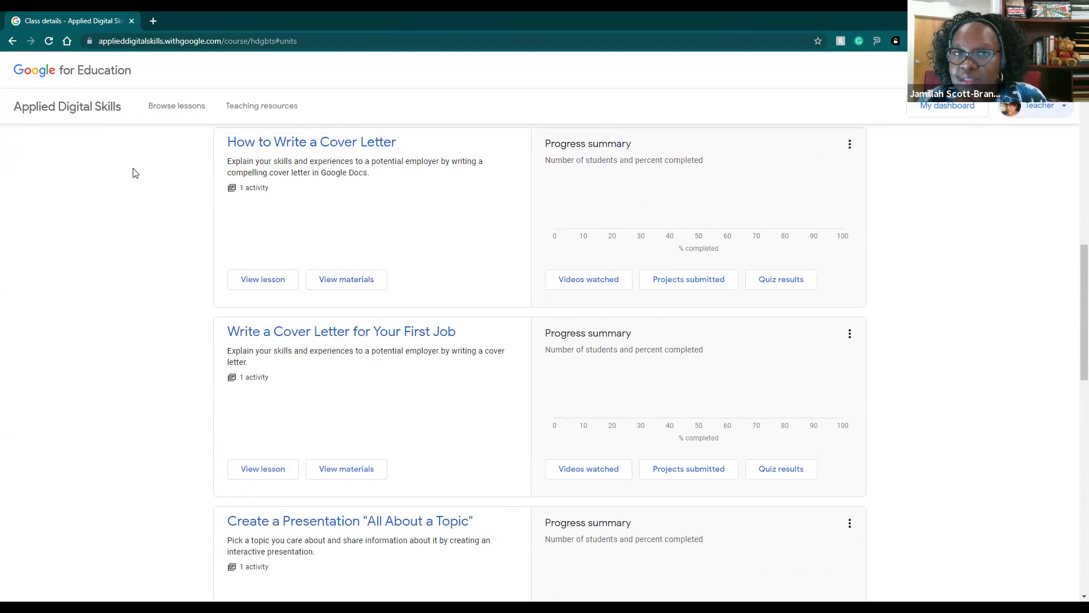
scroll(622, 342, up, 6)
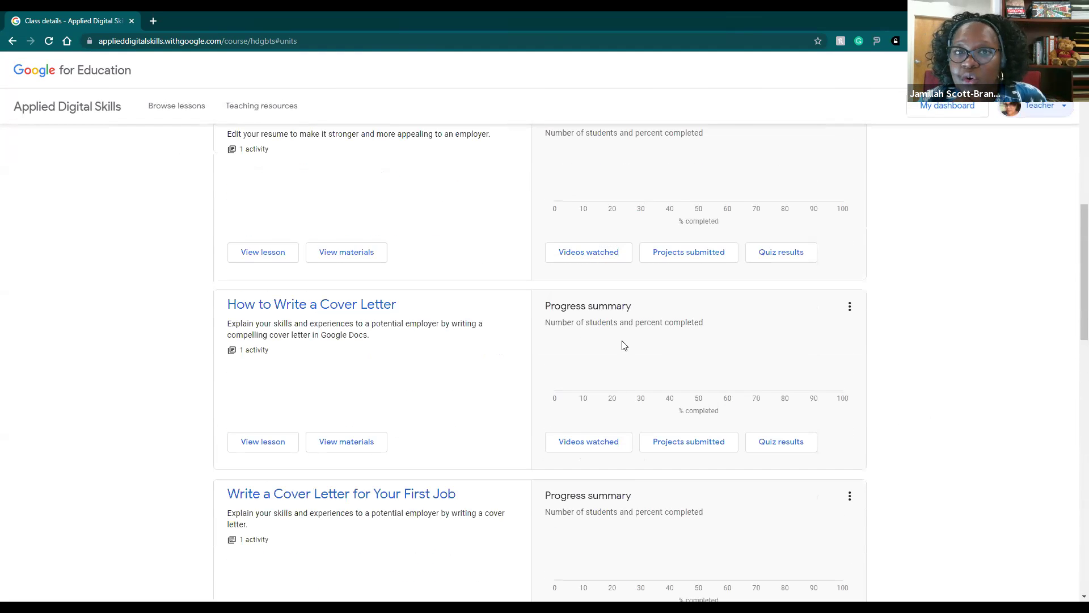
Step: Return to the dashboard, open the NC LIVE Applied Digital Skills class, and examine what its students are working on
click(914, 106)
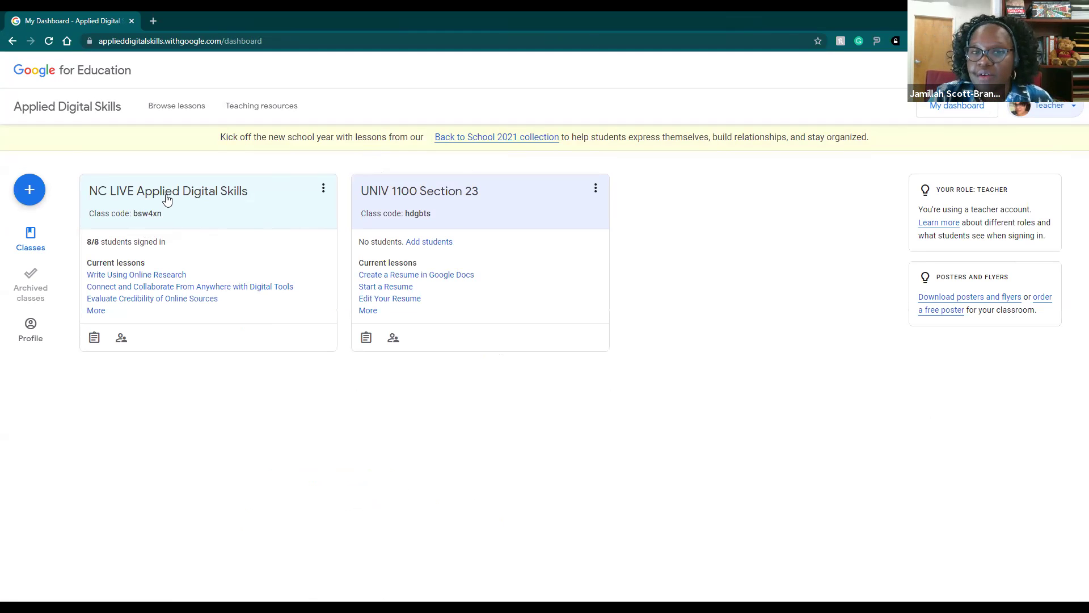
click(157, 220)
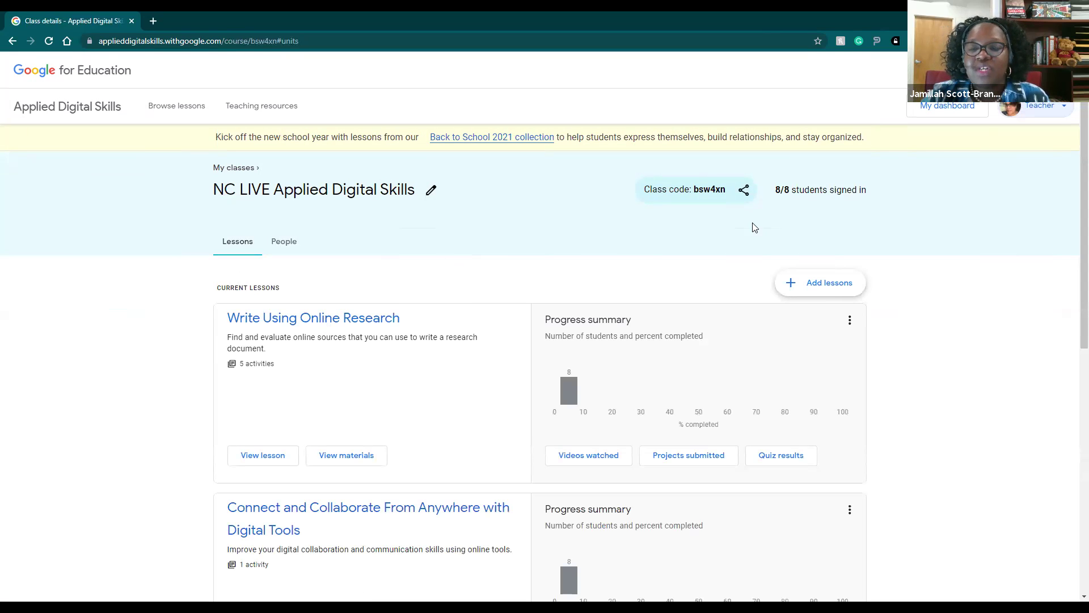
click(286, 245)
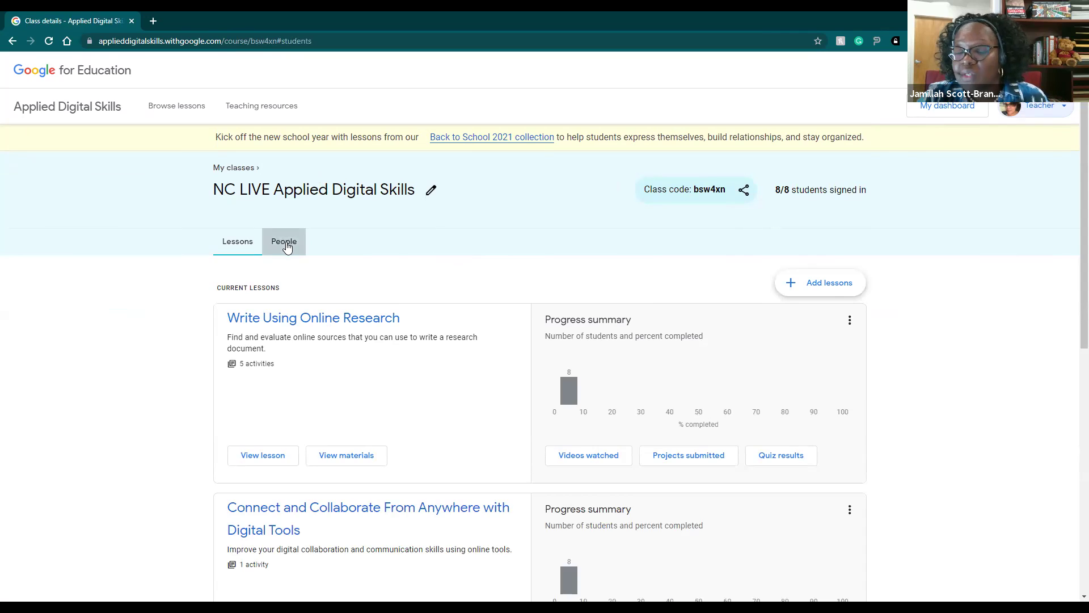
scroll(564, 322, down, 2)
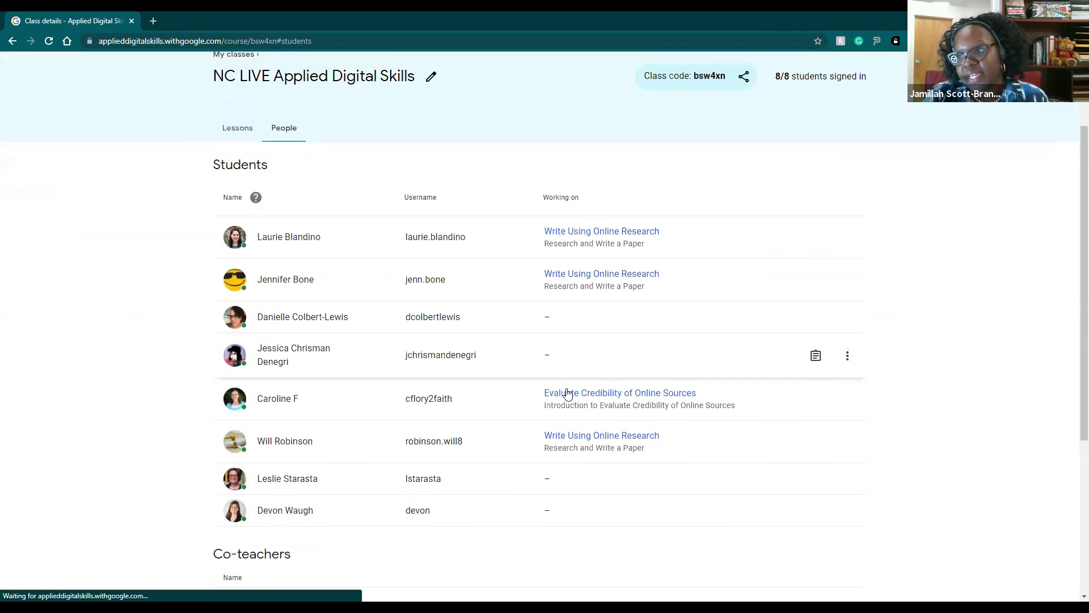
scroll(702, 325, up, 2)
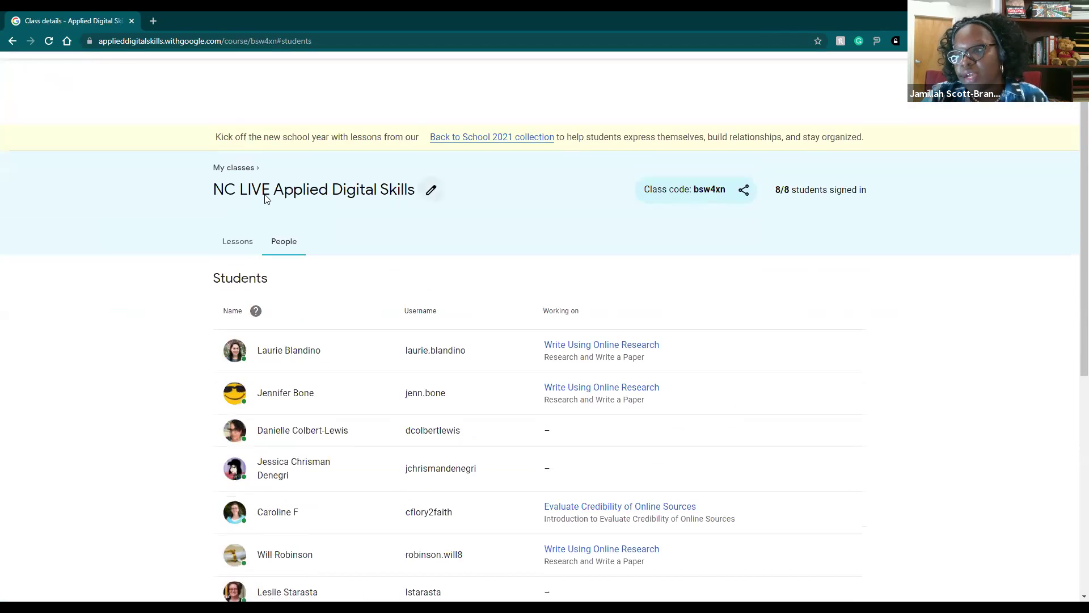
Step: Examine the current lessons and progress summaries of the NC LIVE Applied Digital Skills class
click(242, 248)
scroll(610, 348, down, 1)
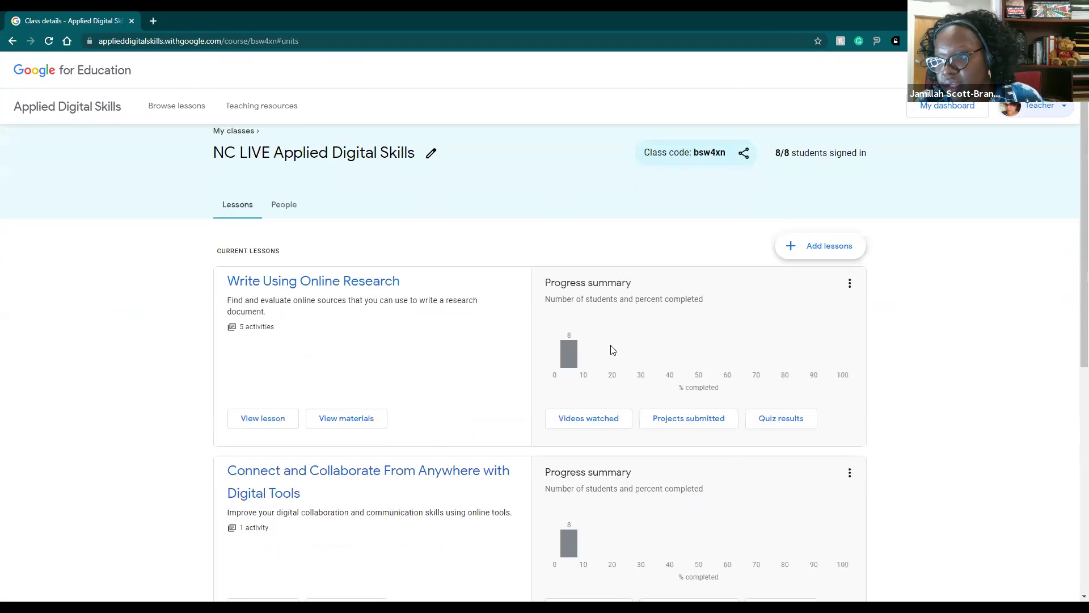
scroll(537, 415, down, 6)
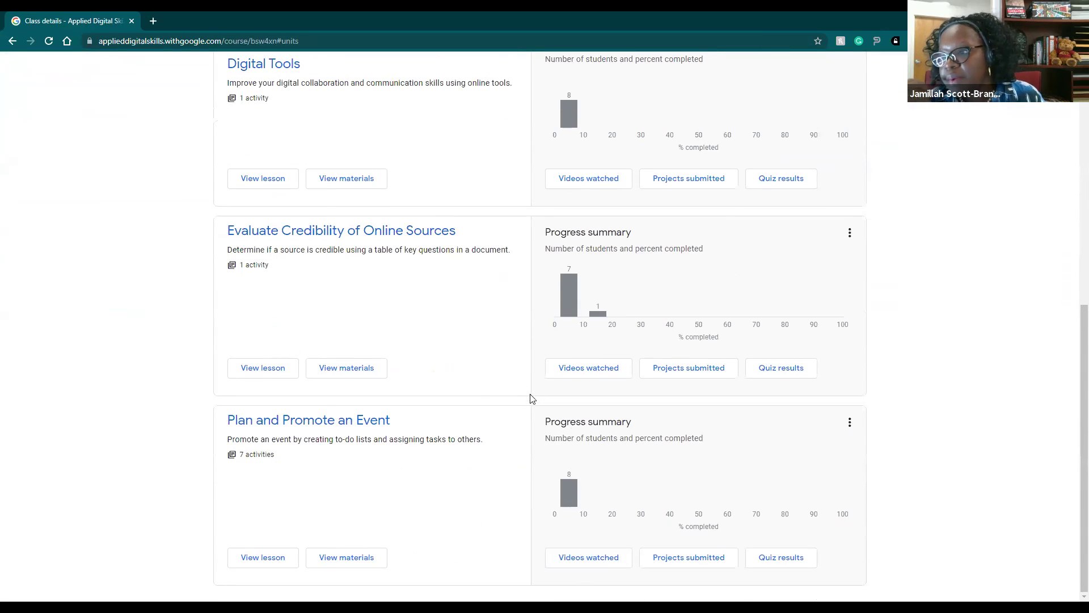
scroll(590, 299, up, 2)
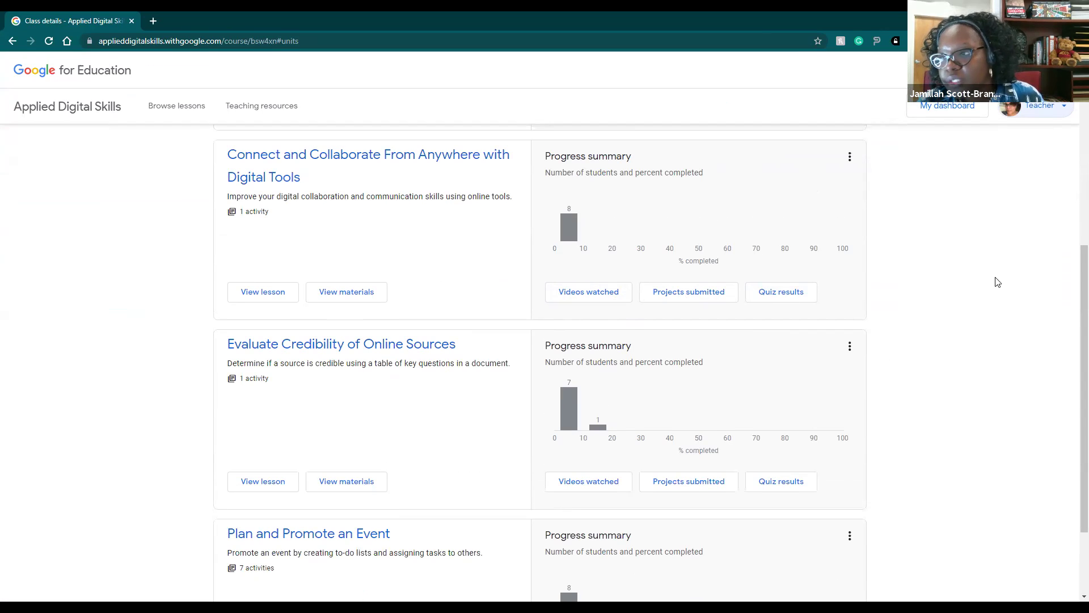
scroll(1072, 317, down, 1)
scroll(1072, 317, down, 2)
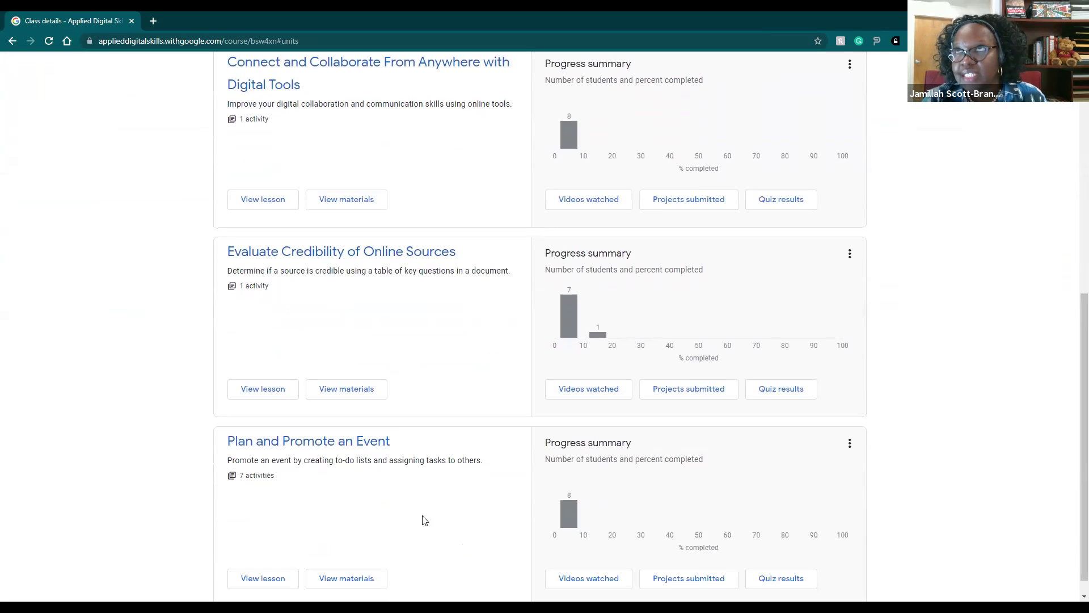
scroll(321, 439, up, 1)
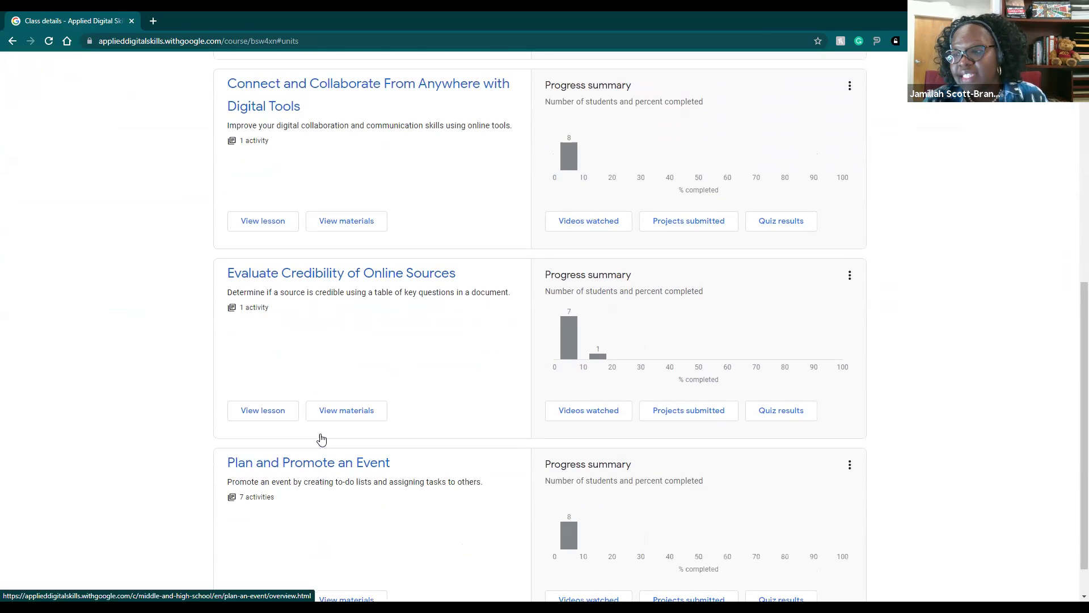
scroll(321, 439, up, 7)
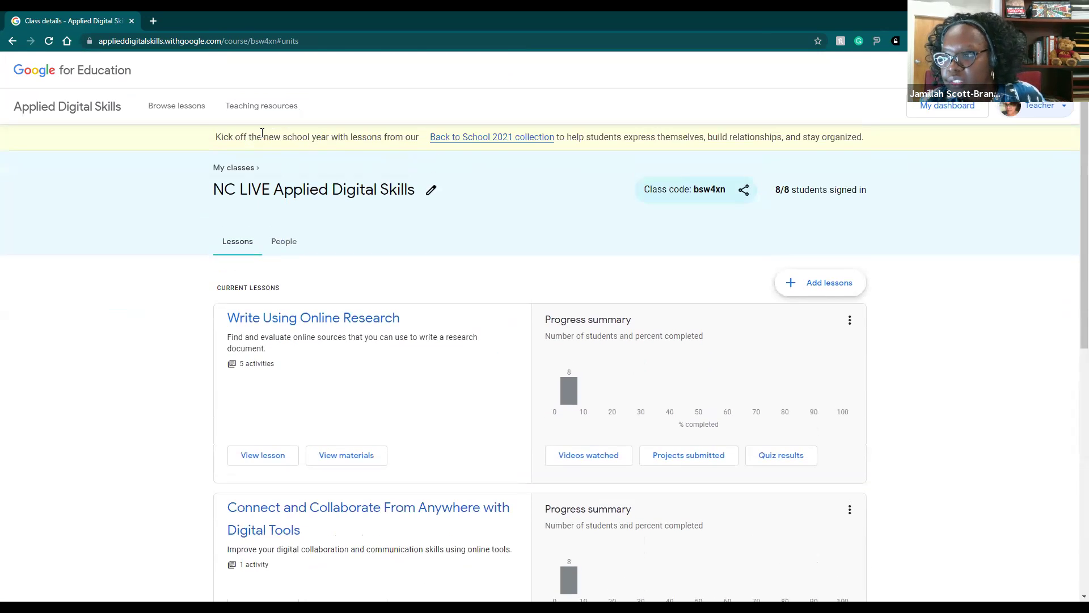
Step: Search the lesson catalogue for "research", limit the audience to Adult Learners, and look through the matching lessons
click(163, 109)
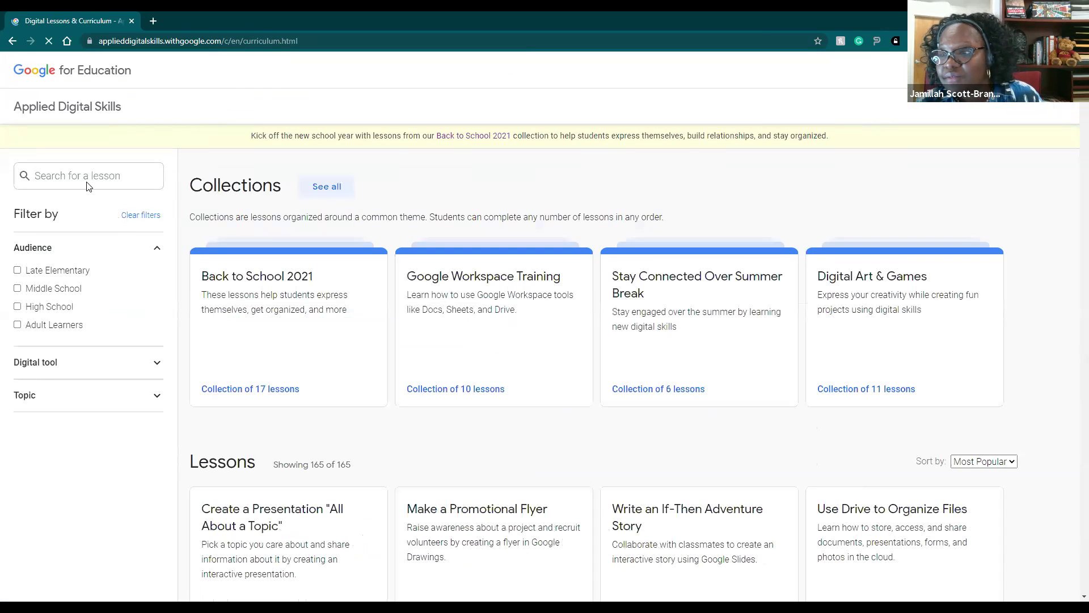
click(85, 180)
text(re)
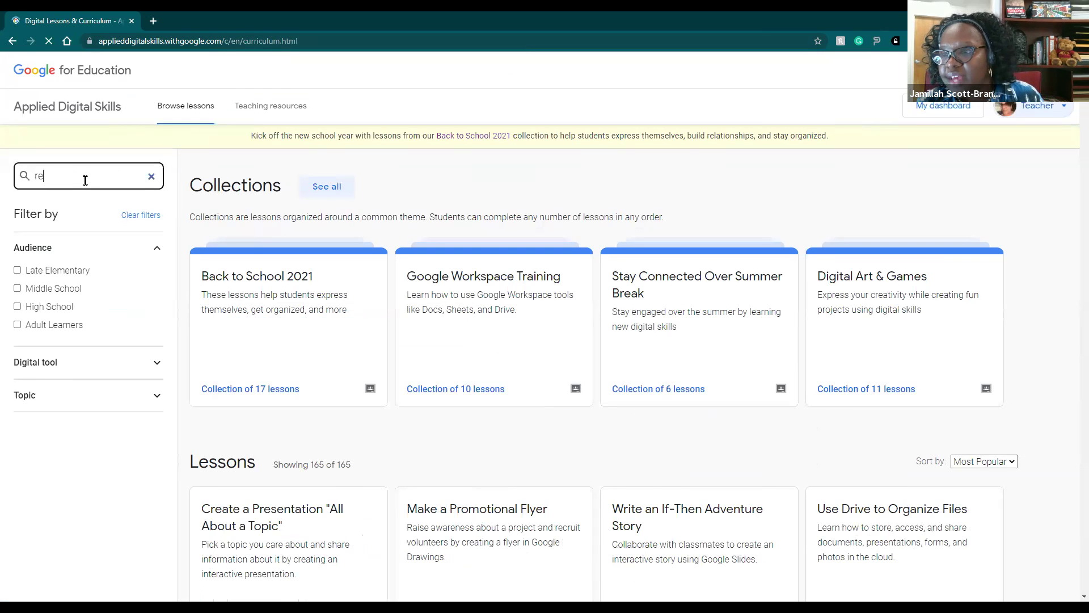
text(search)
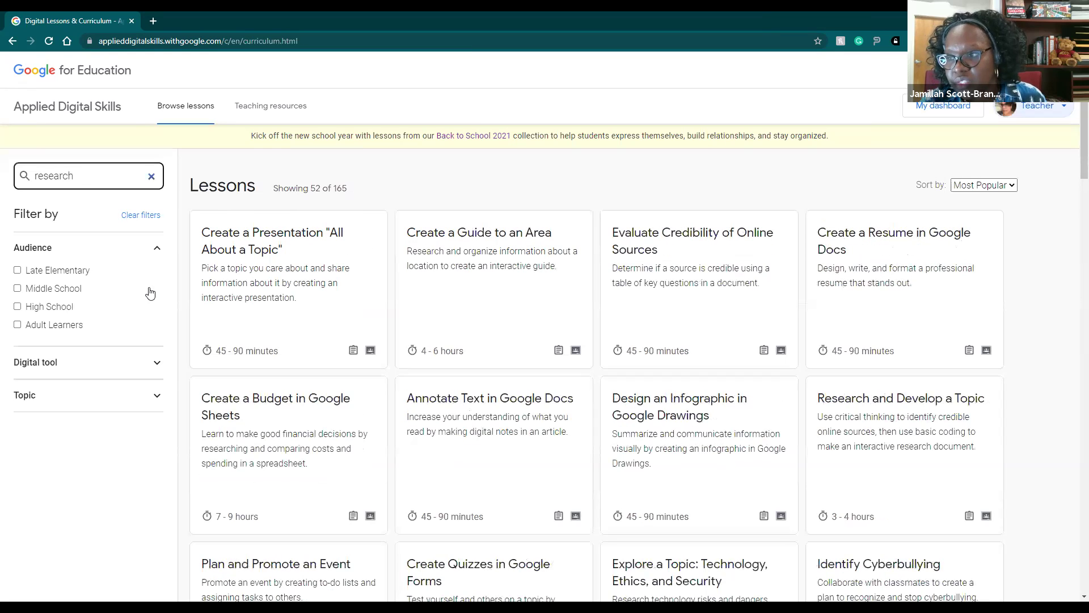
click(17, 325)
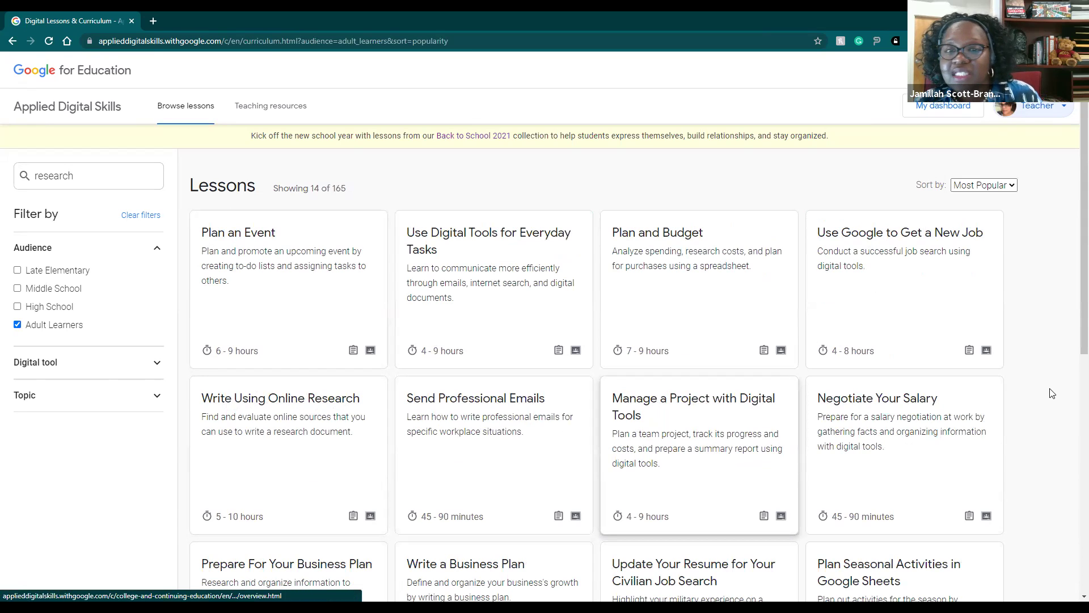
scroll(731, 498, down, 3)
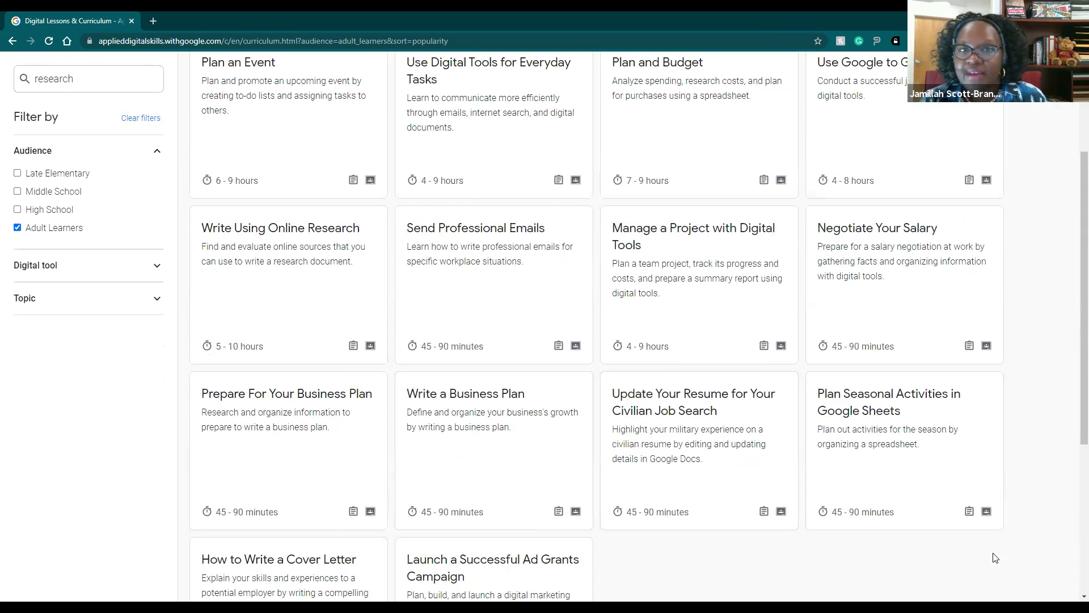
scroll(981, 562, up, 3)
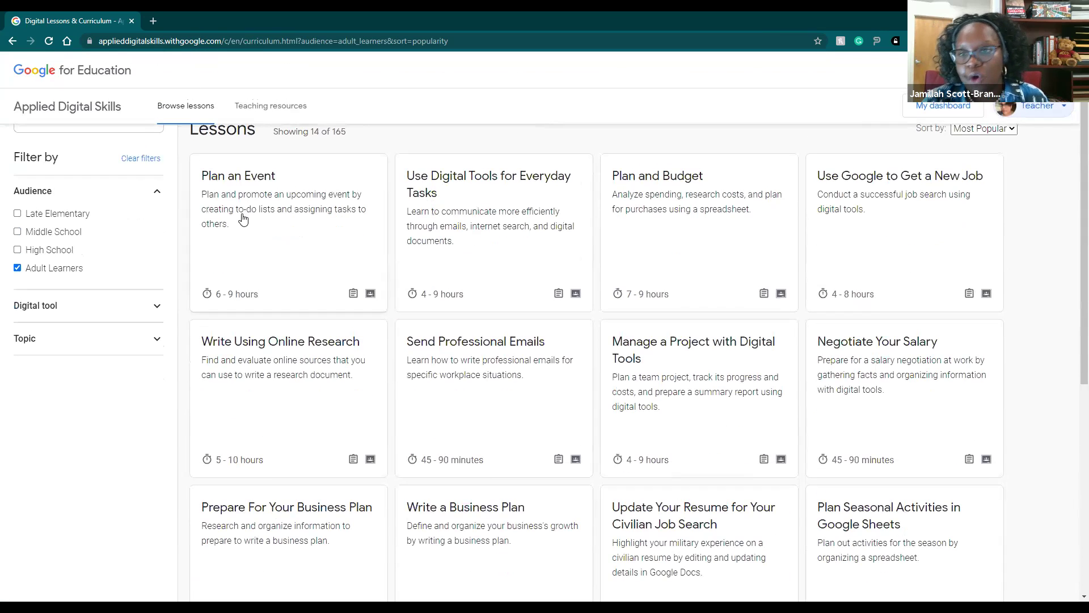
Step: Open the Plan an Event lesson from the results and select its full web address for copying
click(89, 176)
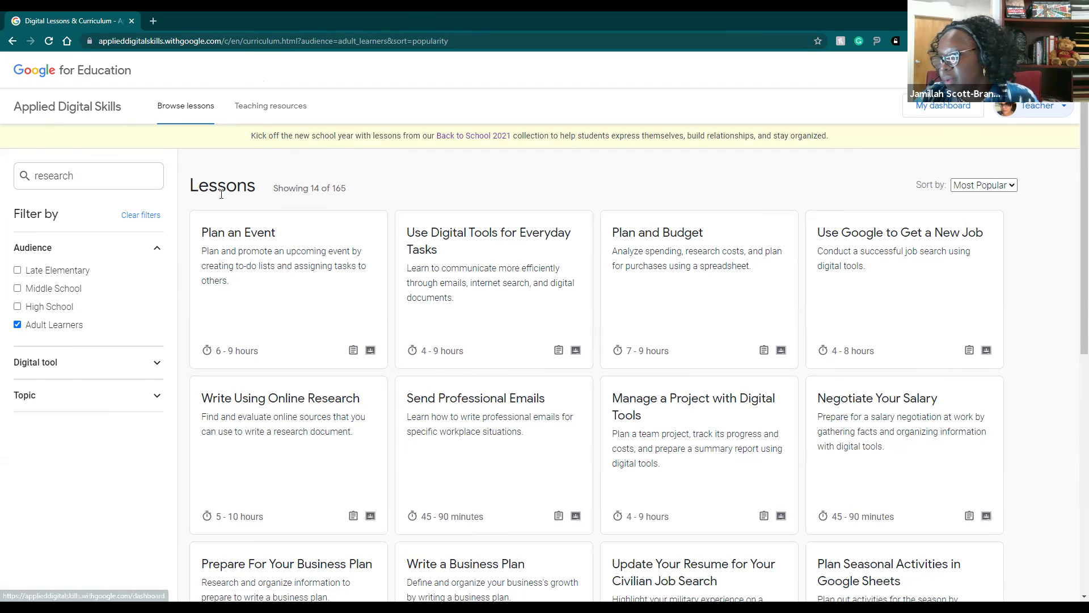
click(267, 269)
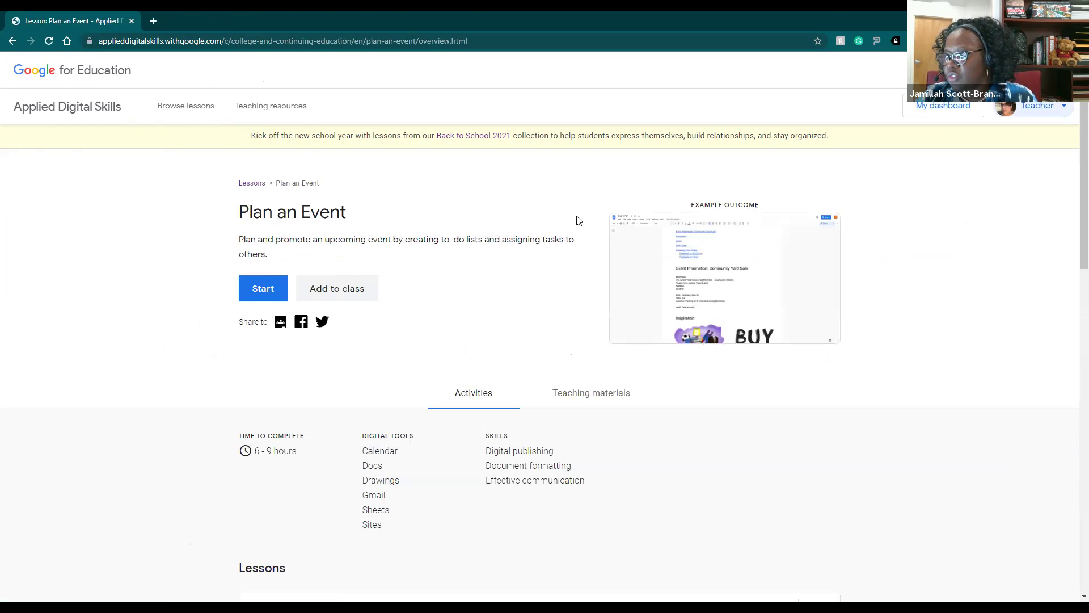
click(475, 41)
key(ctrl+a)
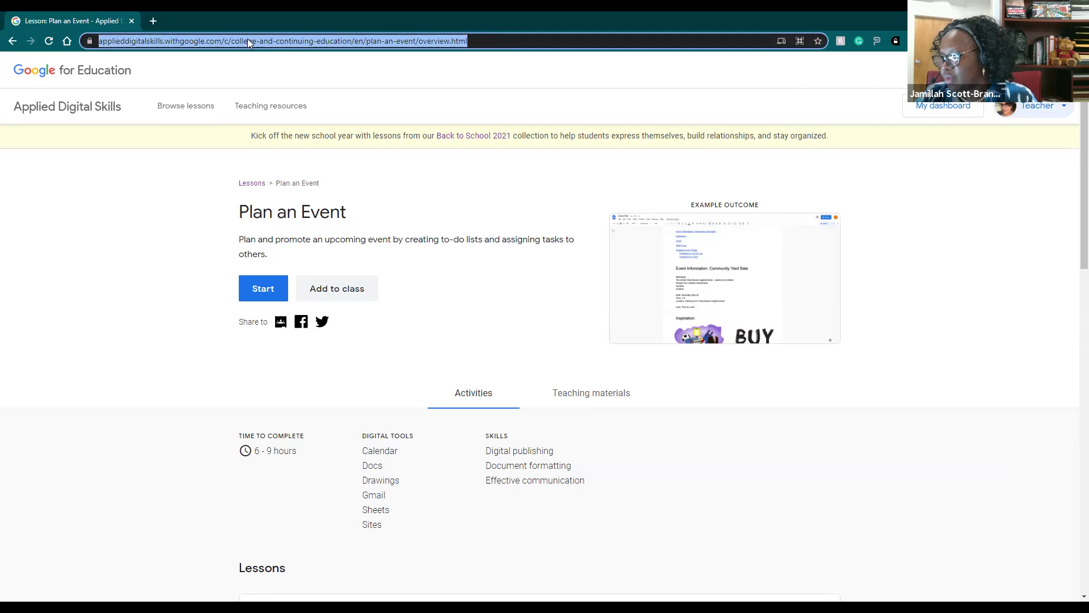
right_click(283, 48)
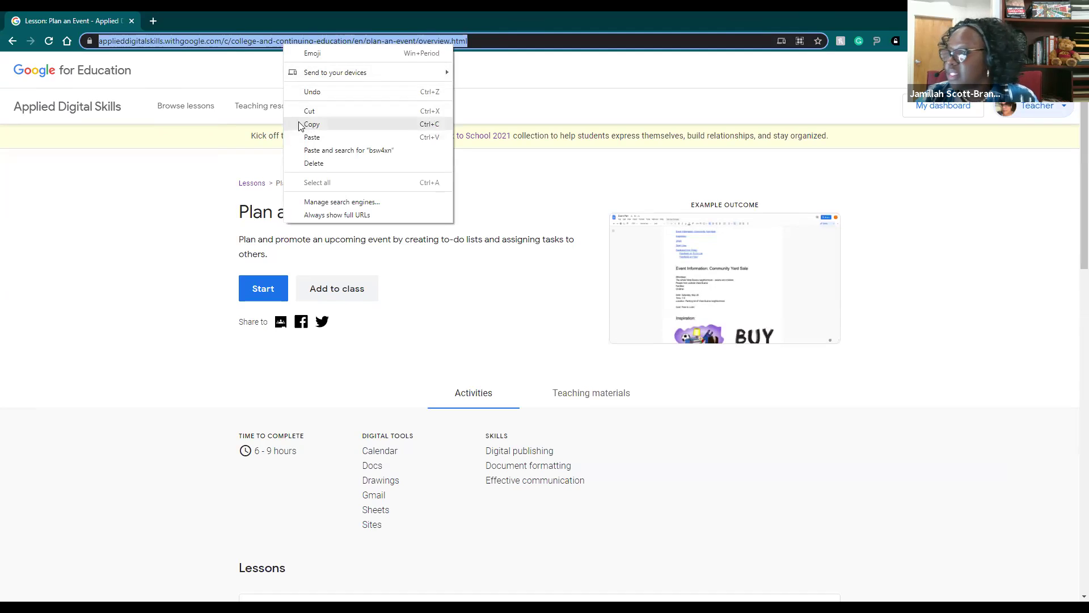
click(243, 86)
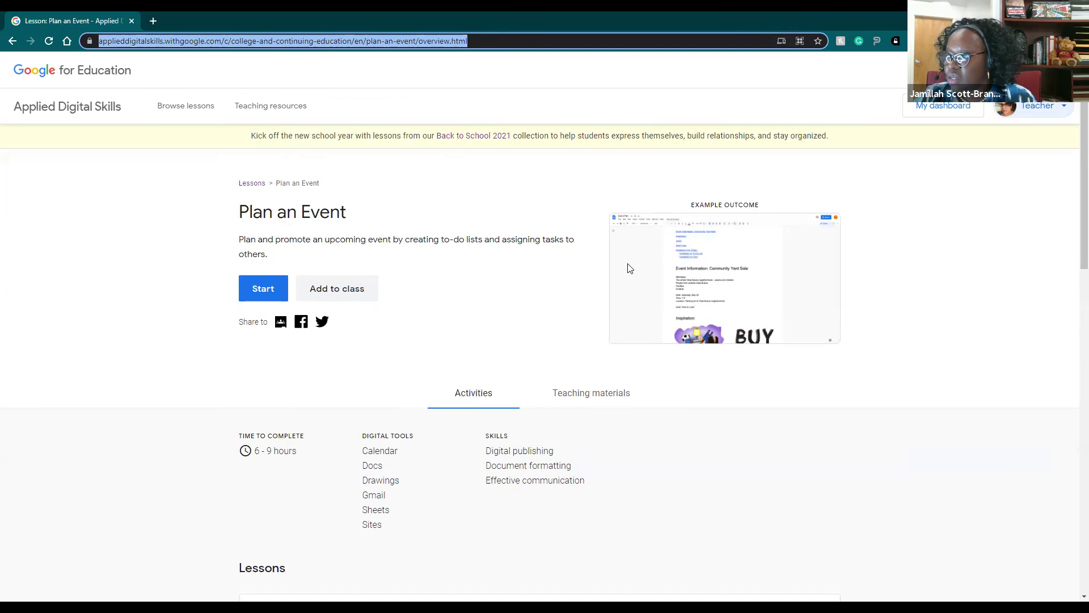
Step: Open the teaching materials of the Plan an Event lesson and examine the lesson plan and certificates of completion offered there
scroll(423, 330, down, 2)
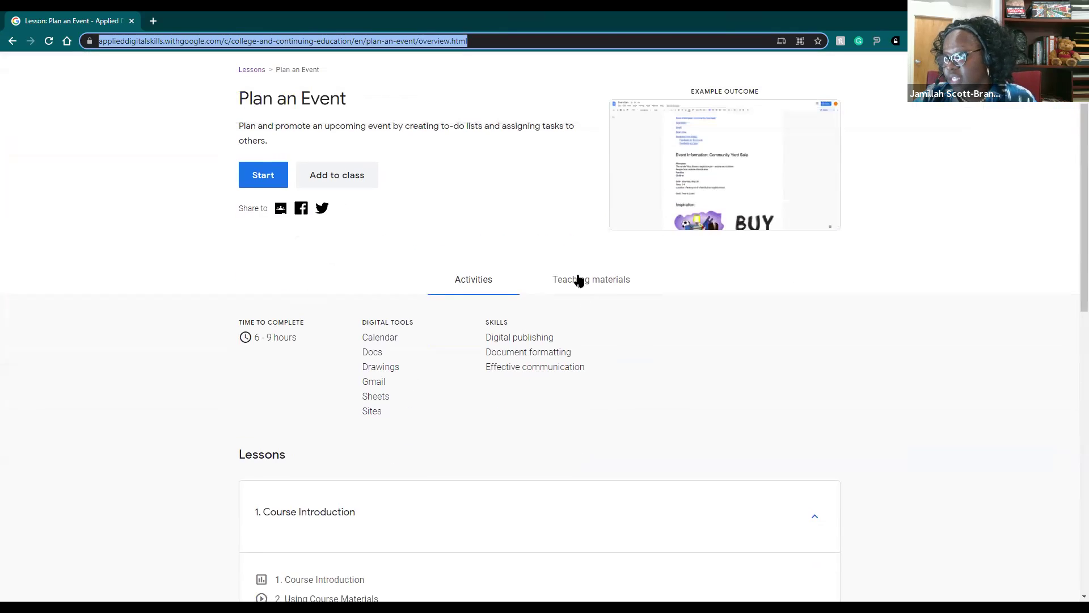
click(577, 281)
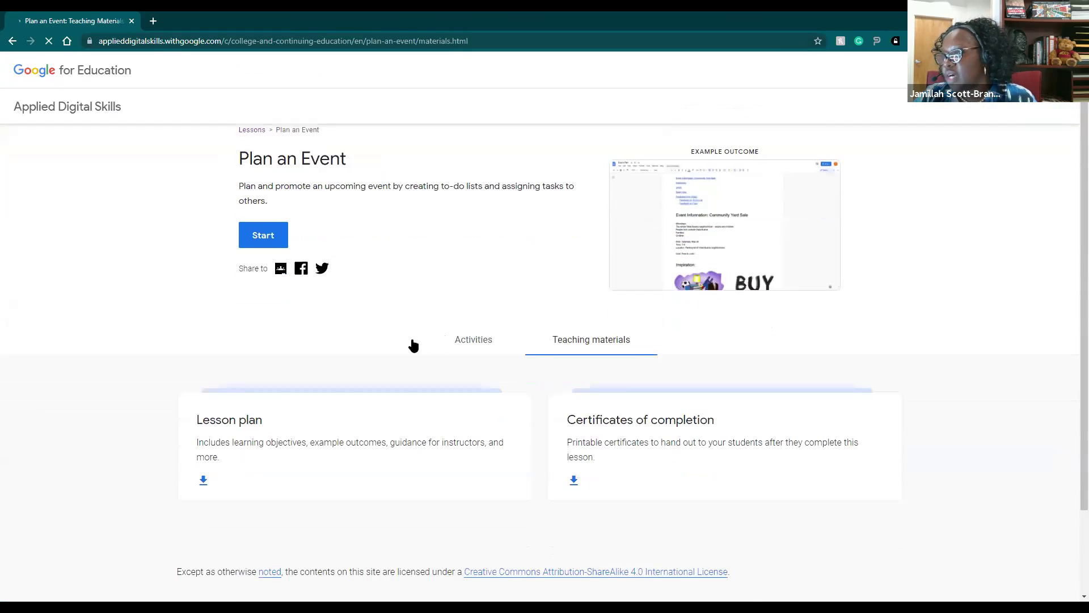
scroll(341, 368, down, 2)
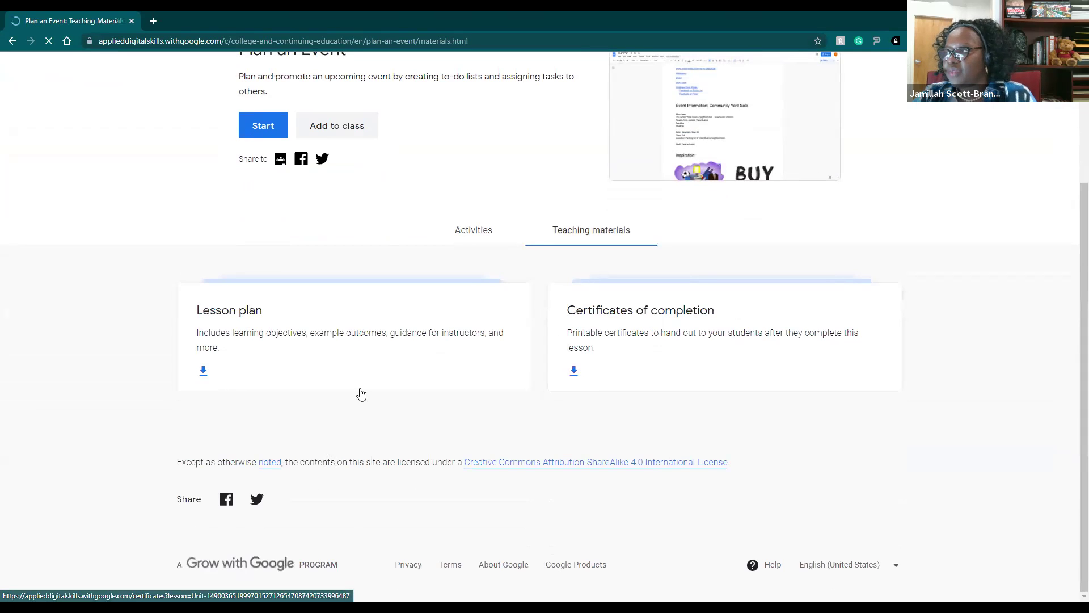
scroll(634, 408, up, 3)
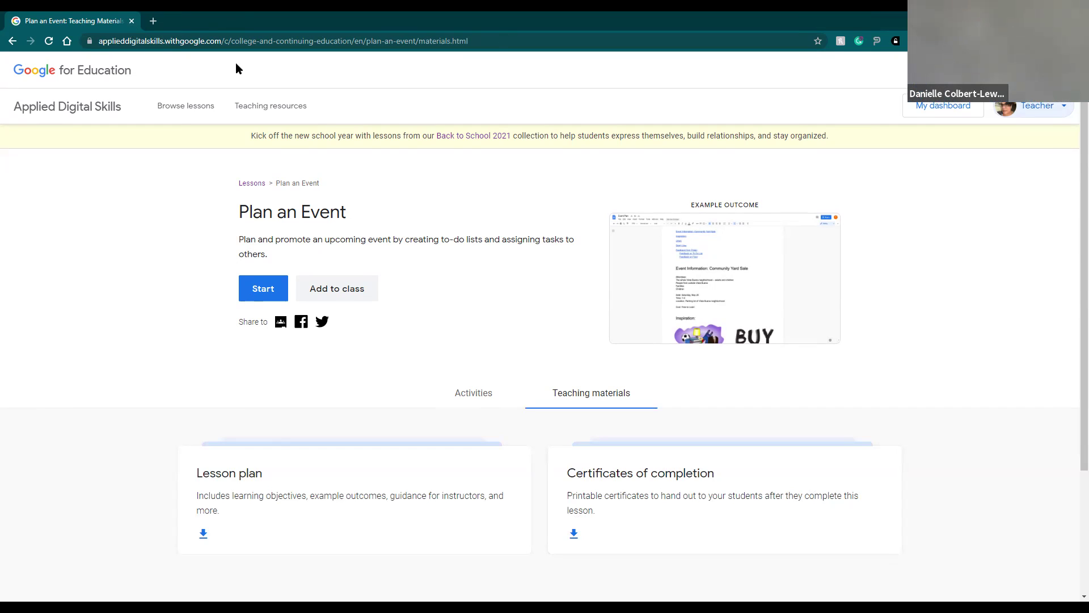
Step: Close the lesson's browser window and advance the presentation to the "Before you go..." slide with the attendance form link
click(1044, 8)
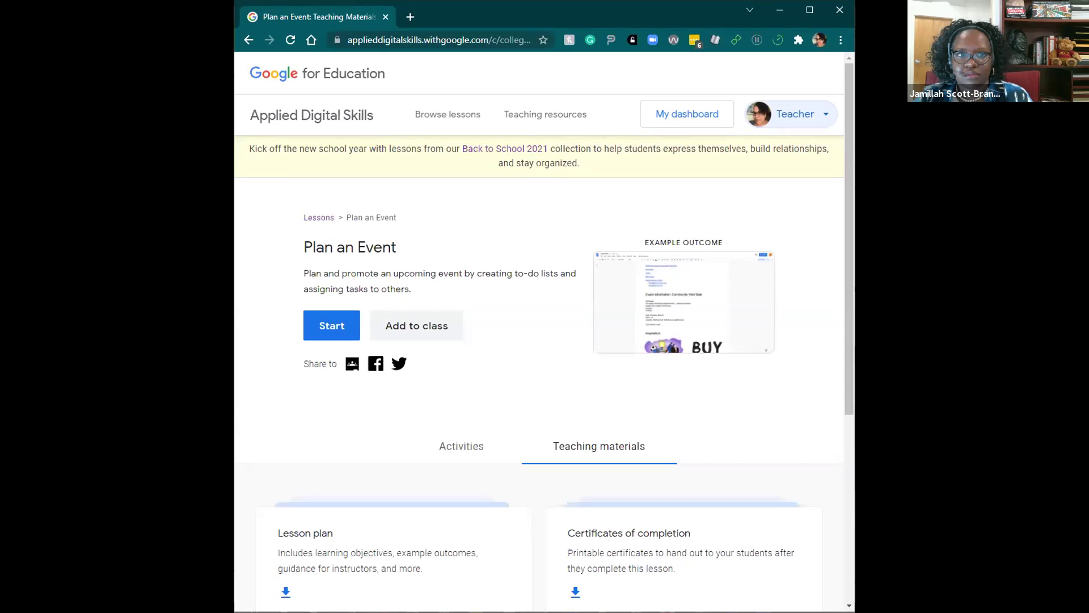
click(842, 11)
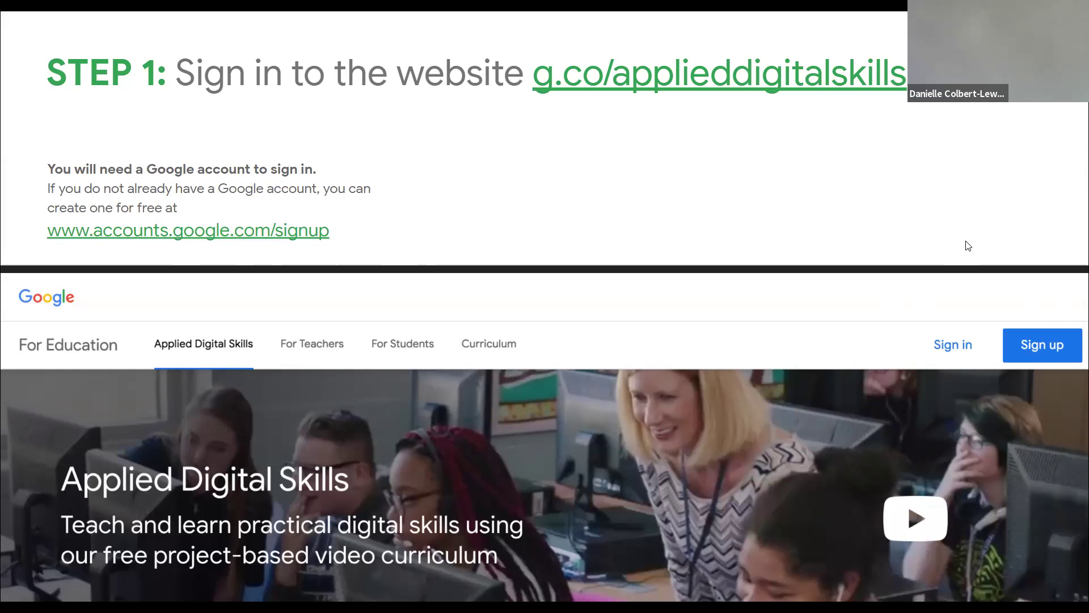
key(Right)
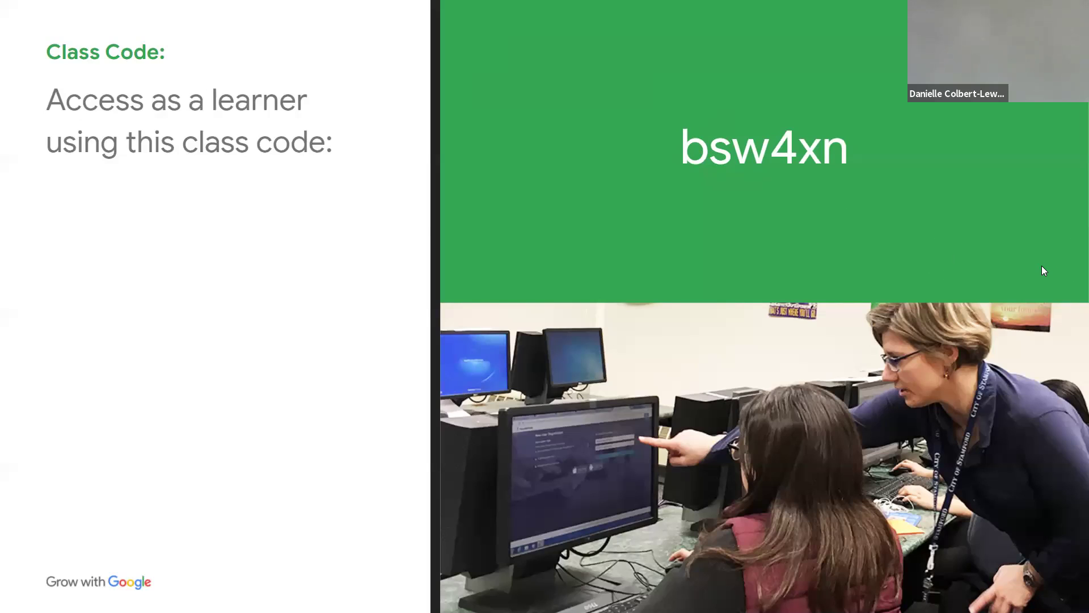
key(Right)
key(Right)
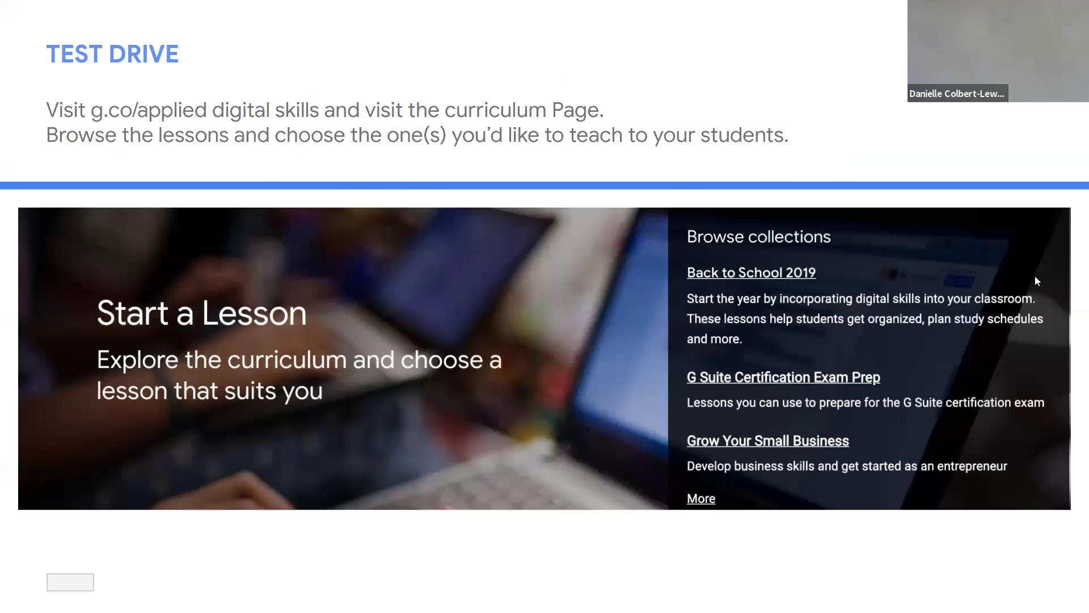
key(Right)
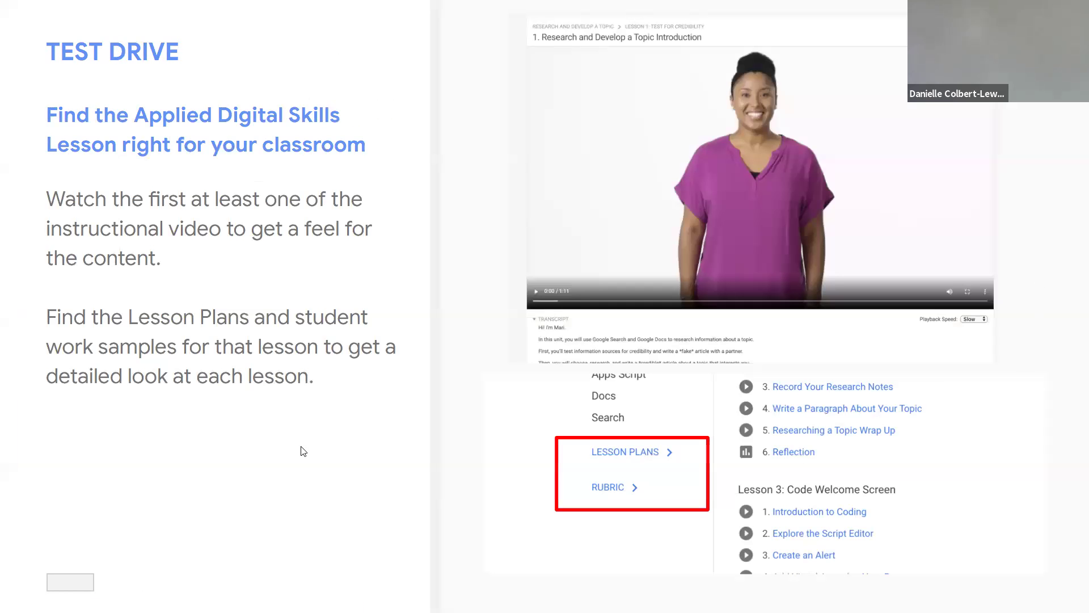
key(Right)
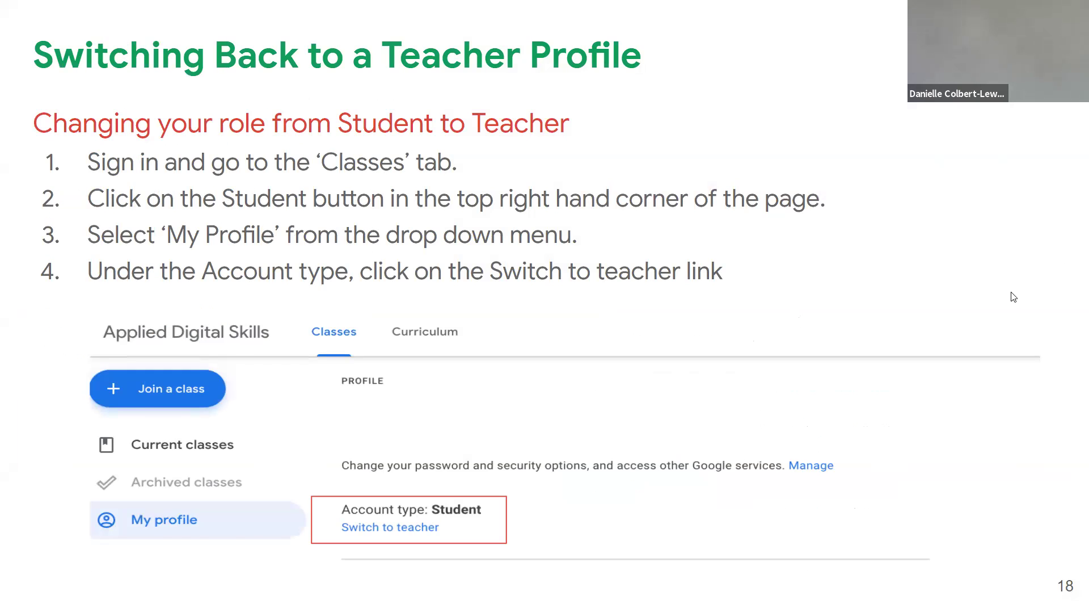
key(Right)
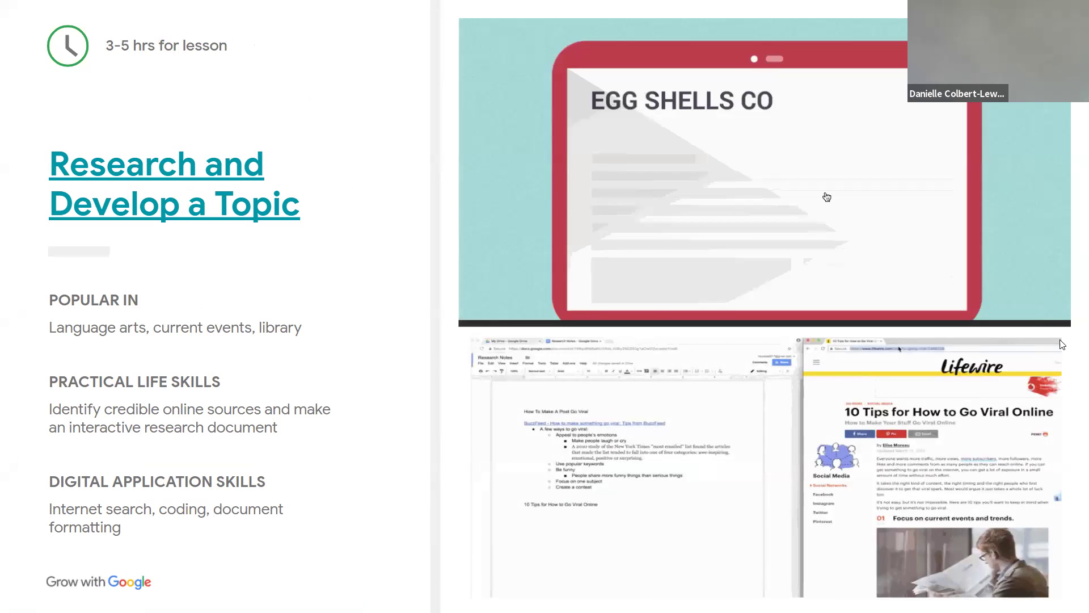
key(Right)
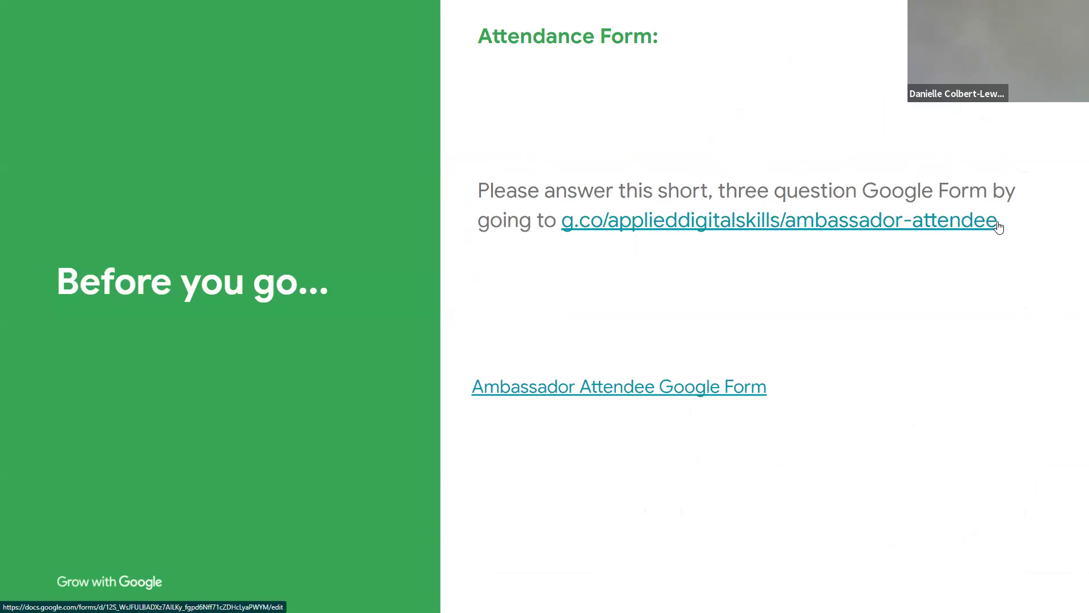
key(Right)
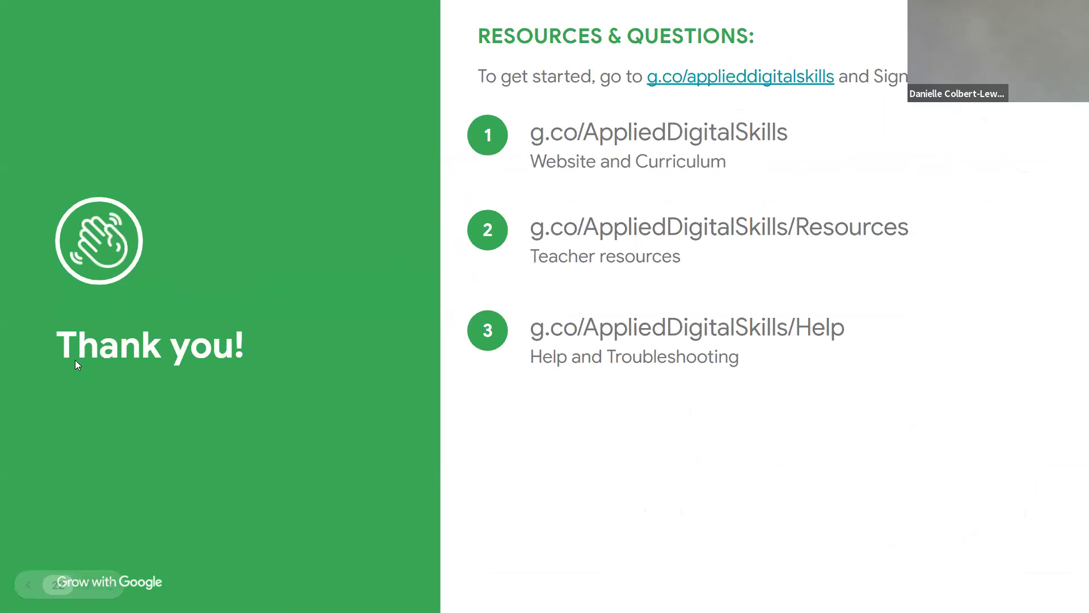
key(Left)
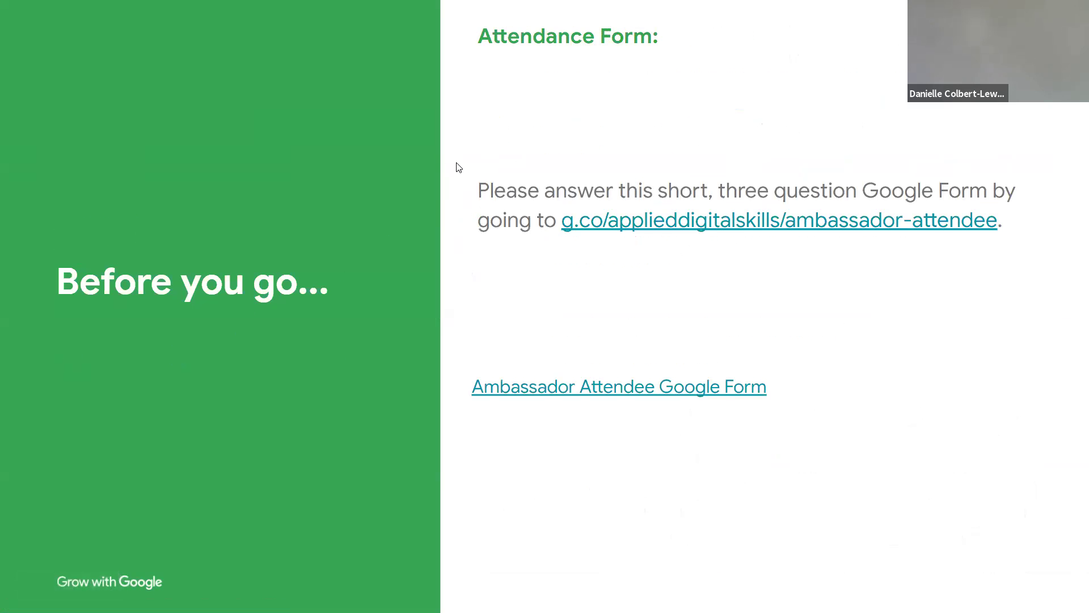